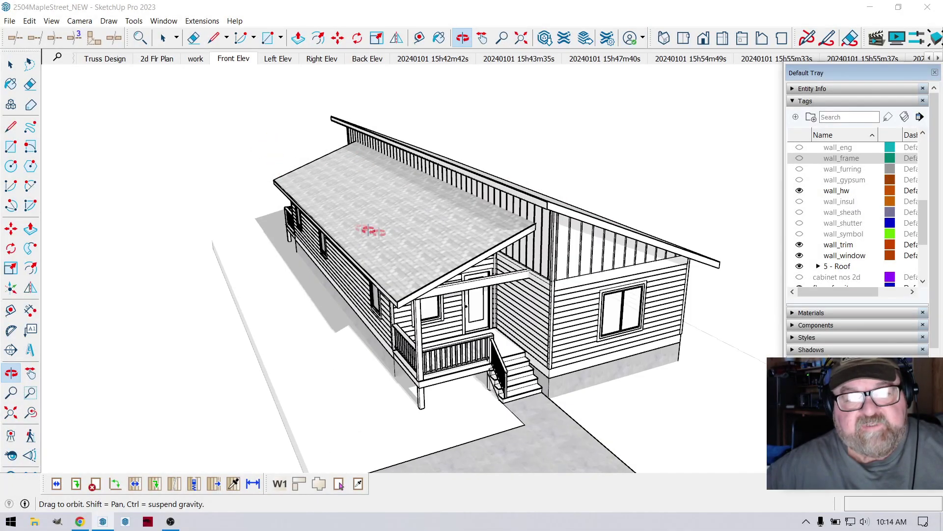
pyautogui.scroll(1, 396, 216)
# Zoom and orbit the house to a new angle, then show the installed extensions list.
pyautogui.moveTo(403, 204); pyautogui.dragTo(386, 193)
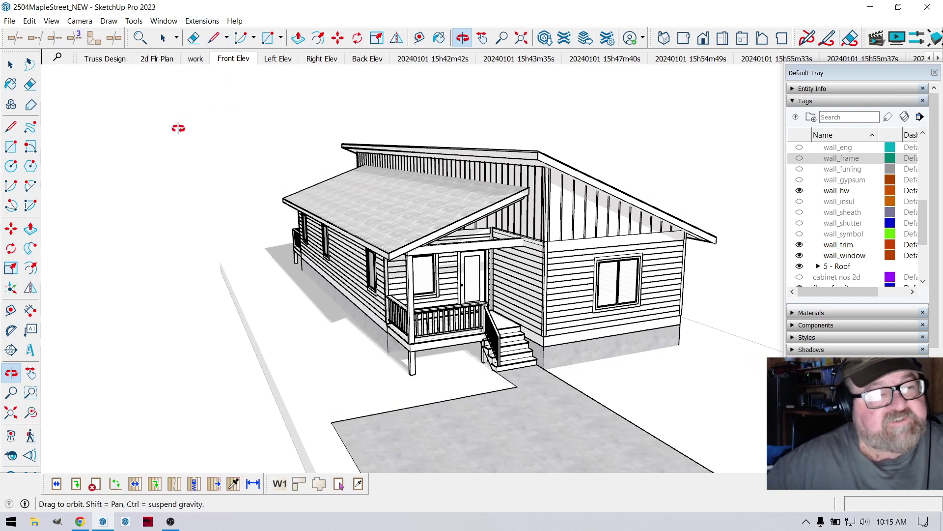
pyautogui.click(202, 20)
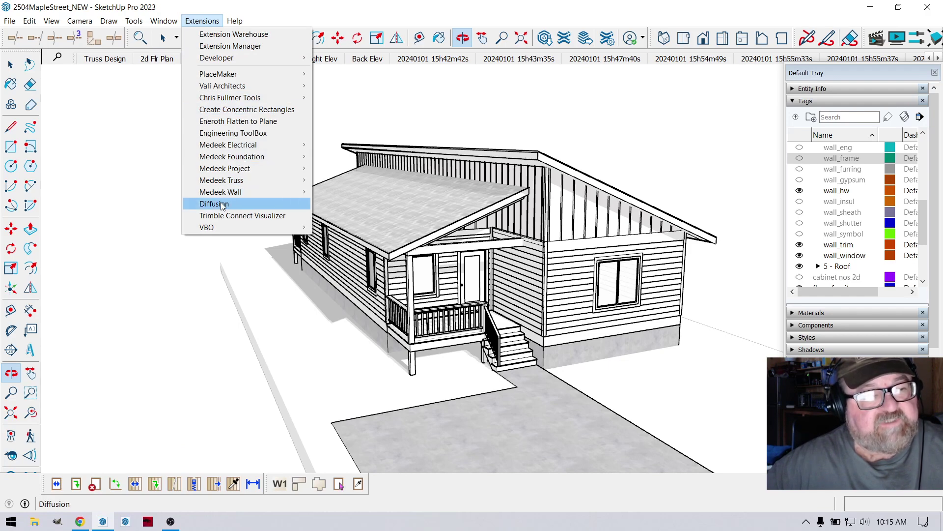
# Launch SketchUp Diffusion from the Extensions menu.
pyautogui.click(134, 21)
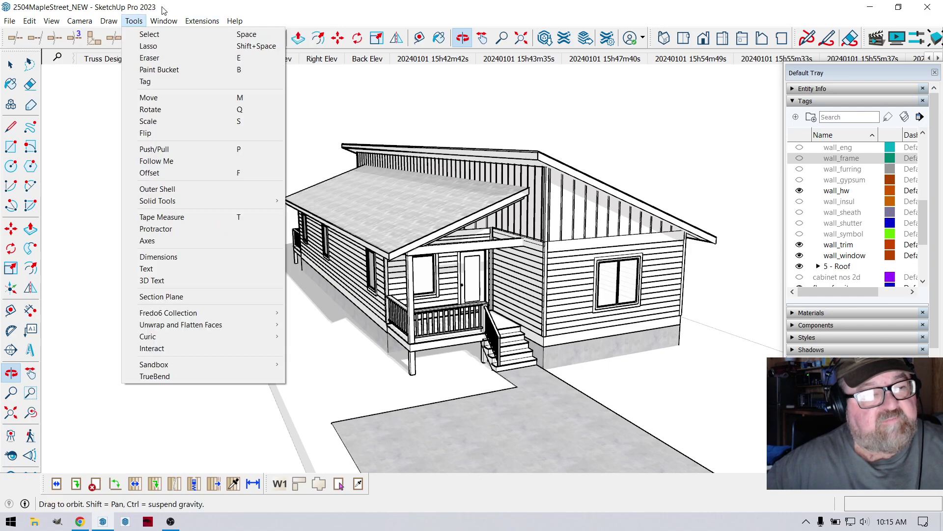
pyautogui.moveTo(202, 21)
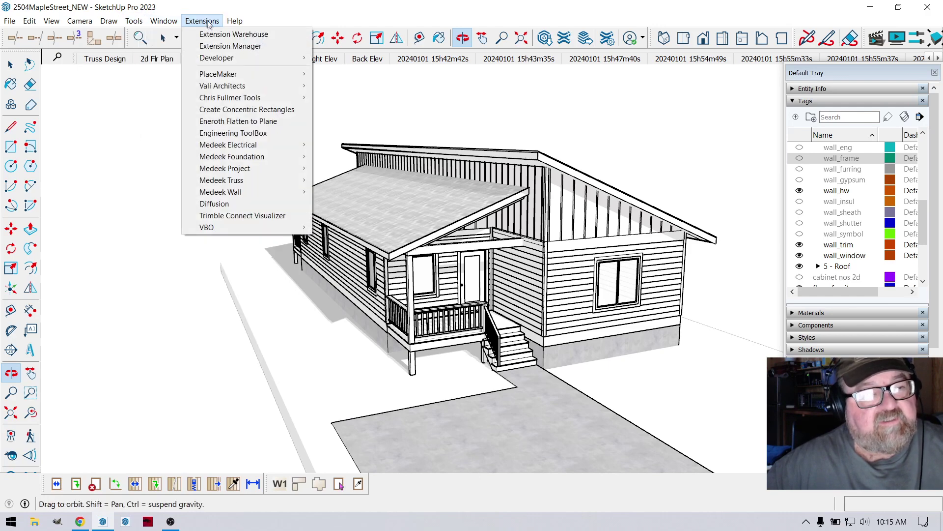
pyautogui.click(203, 203)
# Move the Diffusion panel left, minimize it, and orbit to a more frontal view.
pyautogui.moveTo(161, 94); pyautogui.dragTo(132, 42)
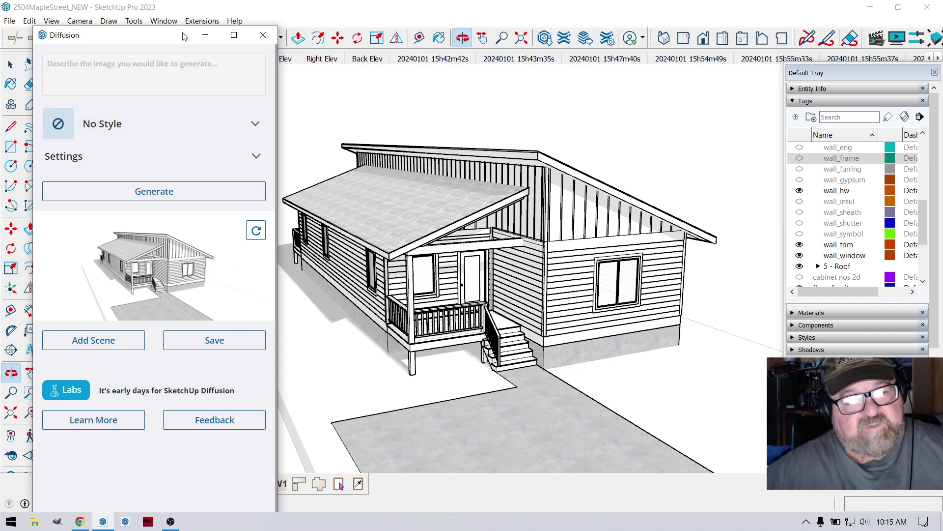
pyautogui.moveTo(185, 37); pyautogui.dragTo(153, 47)
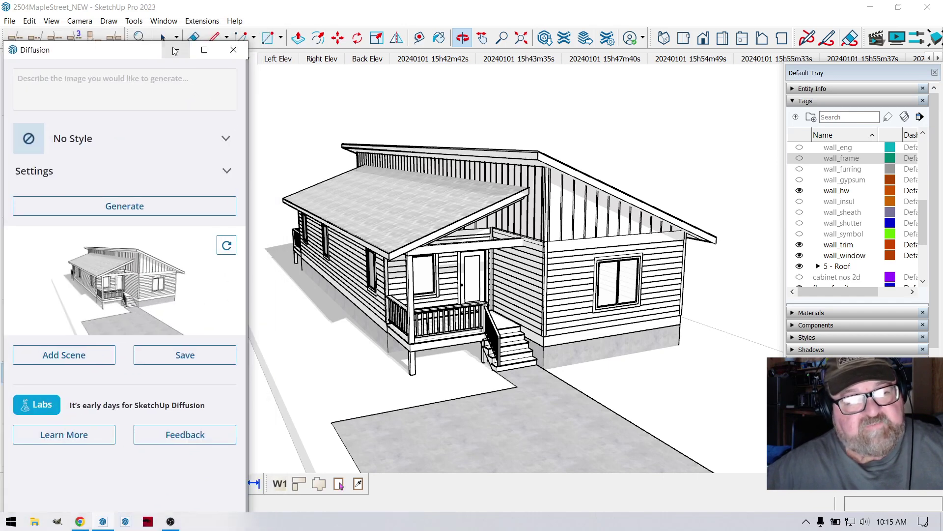
pyautogui.click(174, 45)
pyautogui.moveTo(590, 222); pyautogui.dragTo(582, 207)
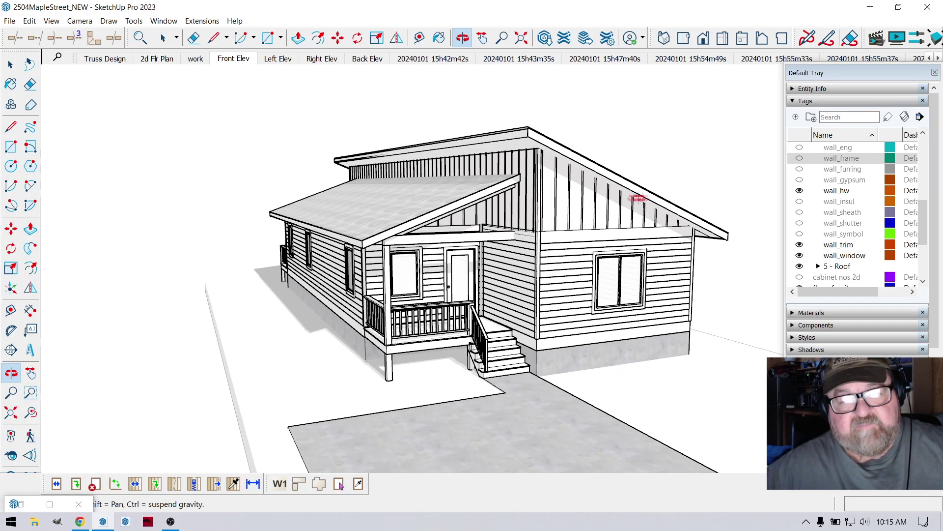
pyautogui.moveTo(638, 198); pyautogui.dragTo(549, 239)
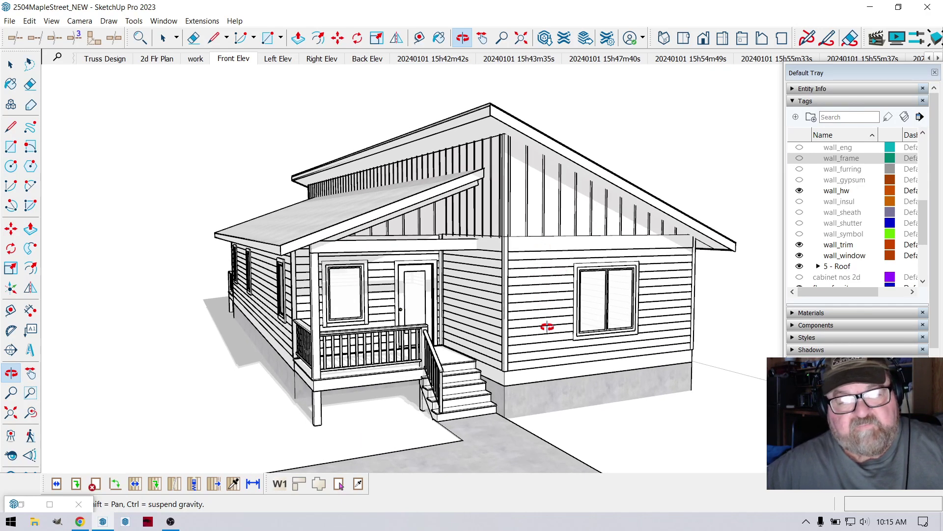
pyautogui.moveTo(547, 324); pyautogui.dragTo(517, 277)
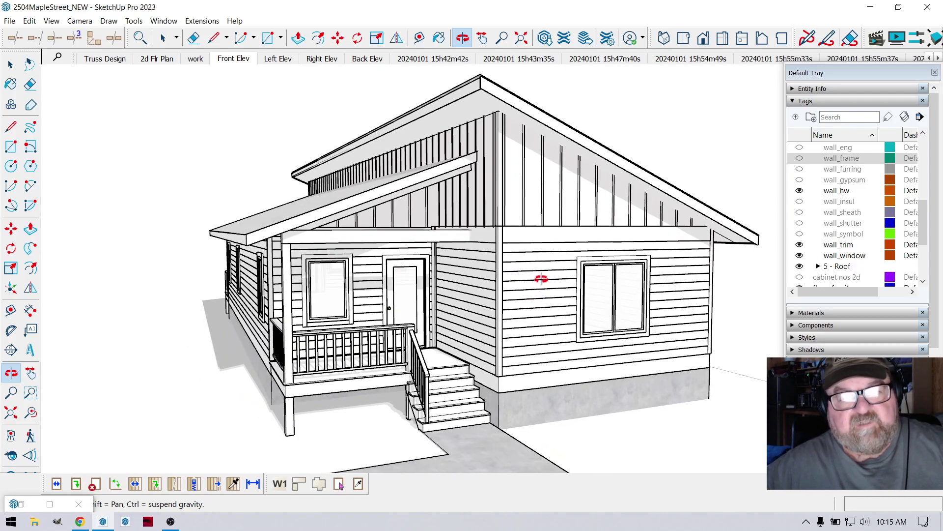
pyautogui.moveTo(543, 286); pyautogui.dragTo(589, 295)
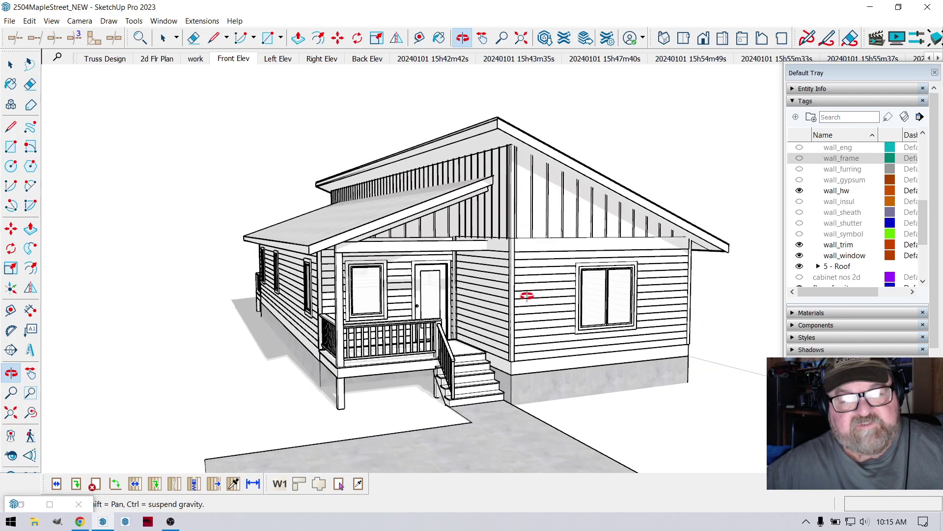
pyautogui.moveTo(526, 295); pyautogui.dragTo(553, 308)
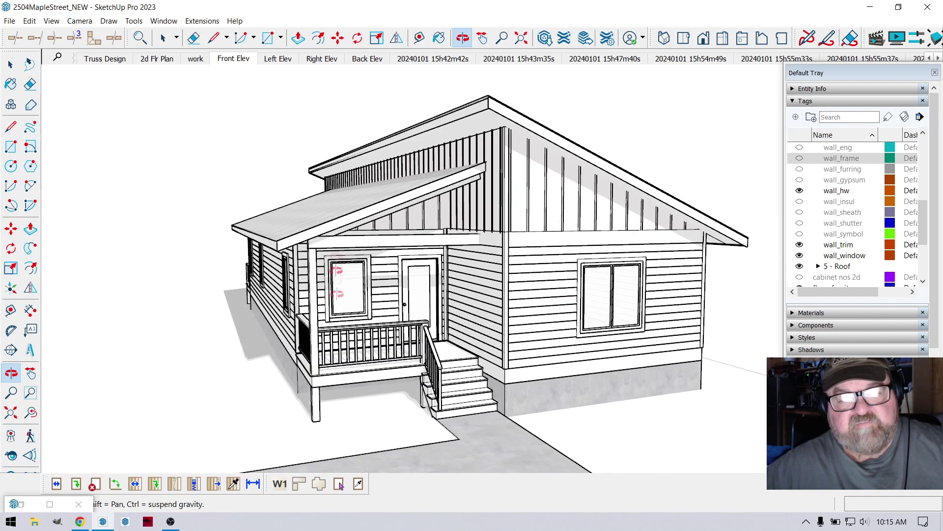
pyautogui.moveTo(576, 287); pyautogui.dragTo(450, 289)
pyautogui.moveTo(525, 285); pyautogui.dragTo(518, 281)
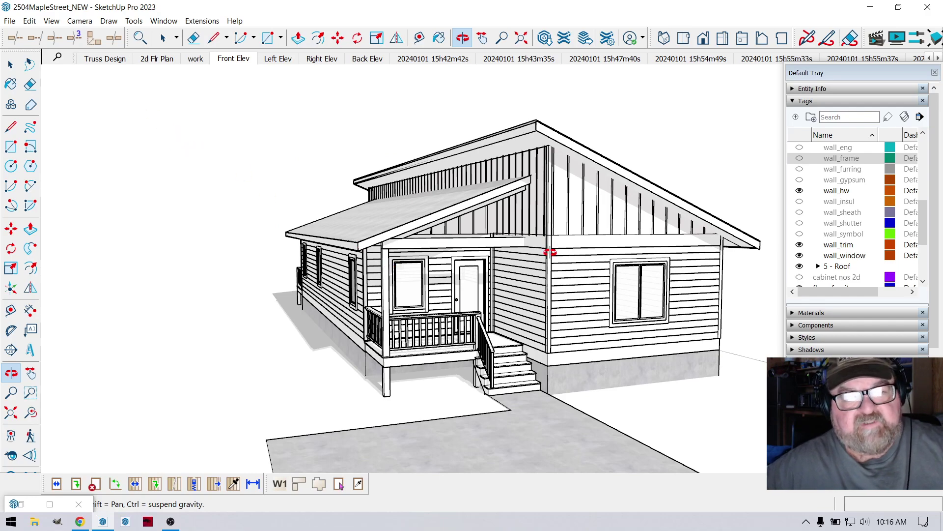
pyautogui.moveTo(550, 251)
pyautogui.mouseDown()
pyautogui.moveTo(550, 263)
pyautogui.moveTo(563, 263)
pyautogui.mouseUp()
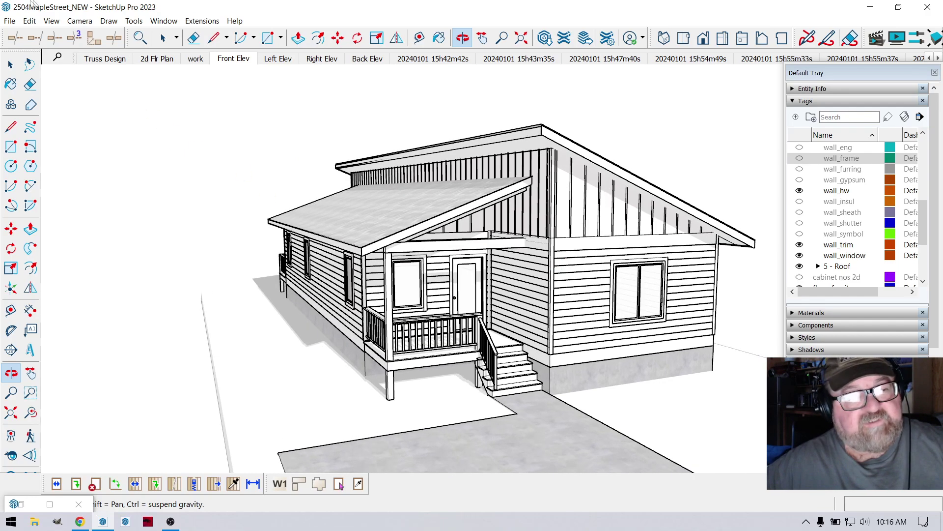
pyautogui.click(202, 21)
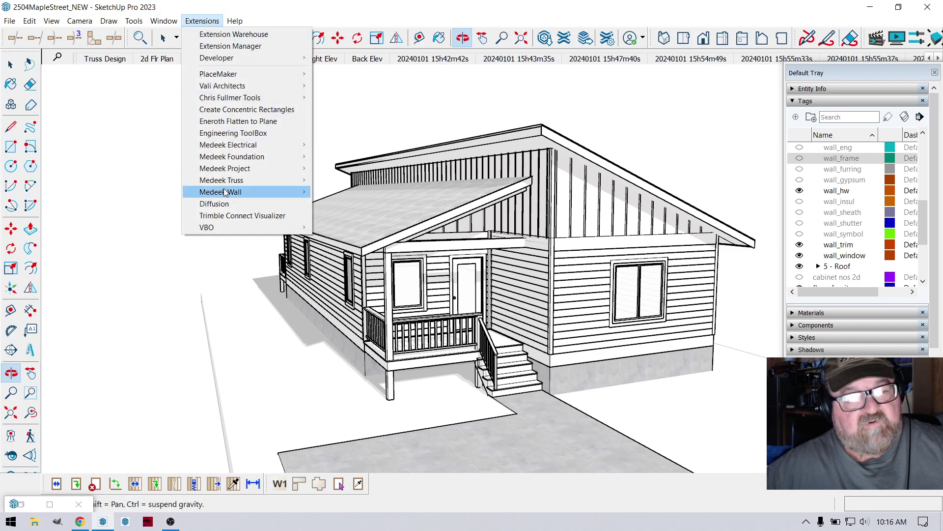
# Browse the Extensions submenus, then close the list.
pyautogui.moveTo(231, 193)
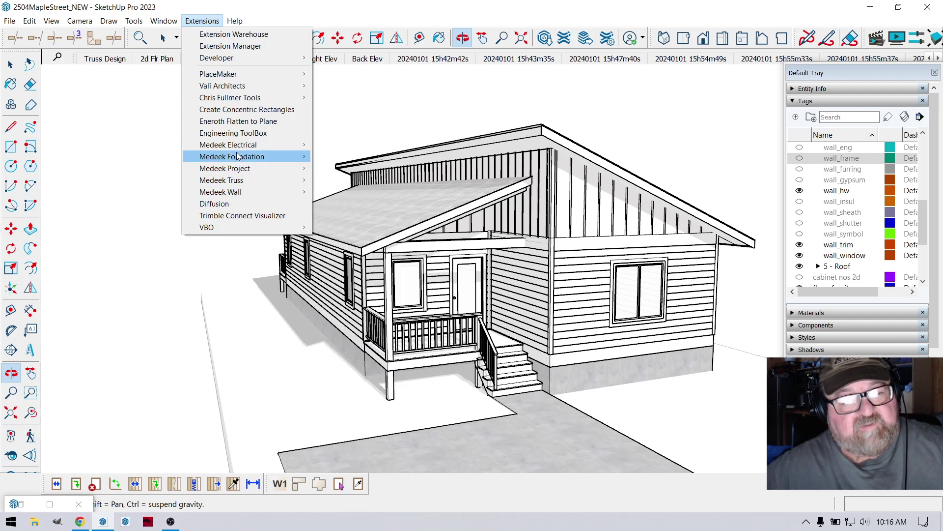
pyautogui.moveTo(244, 147)
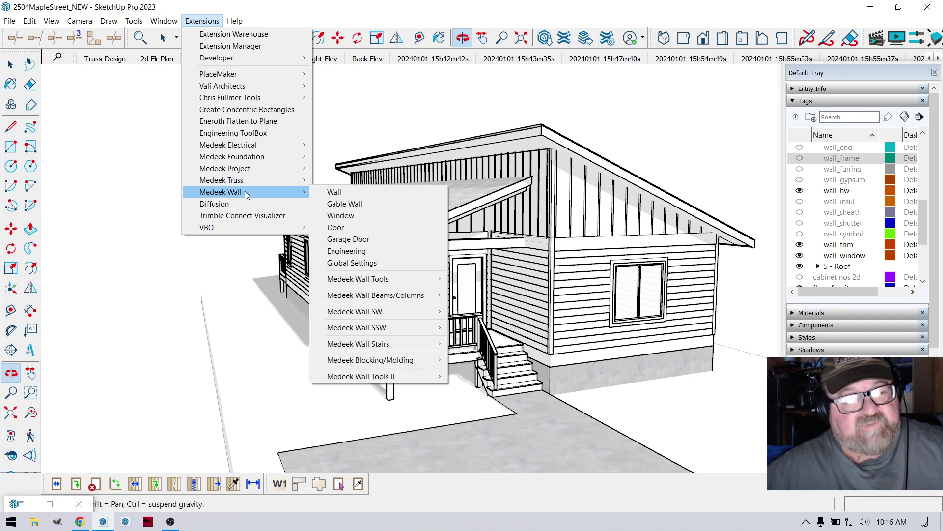
pyautogui.click(317, 9)
# Orbit to a higher view and start a Medeek Wall rectangular wall assembly.
pyautogui.moveTo(417, 178); pyautogui.dragTo(386, 94)
pyautogui.click(199, 21)
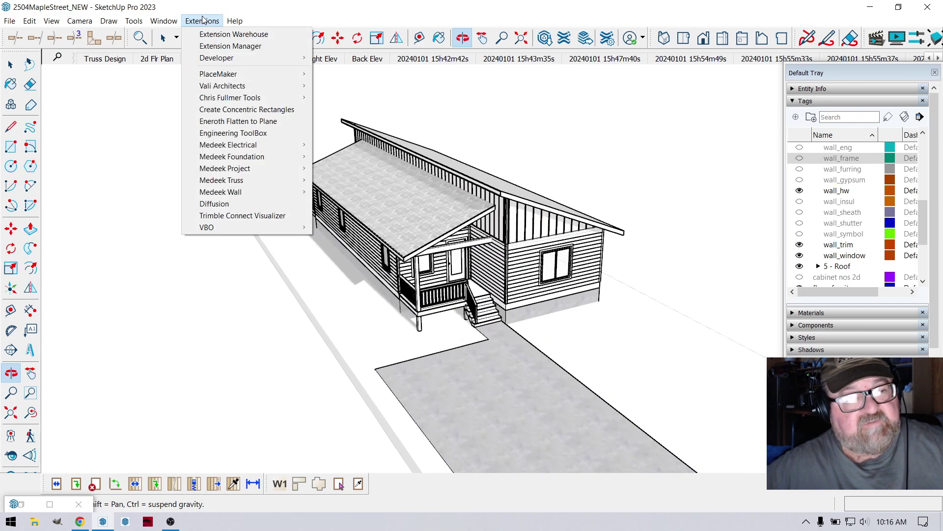
pyautogui.moveTo(225, 193)
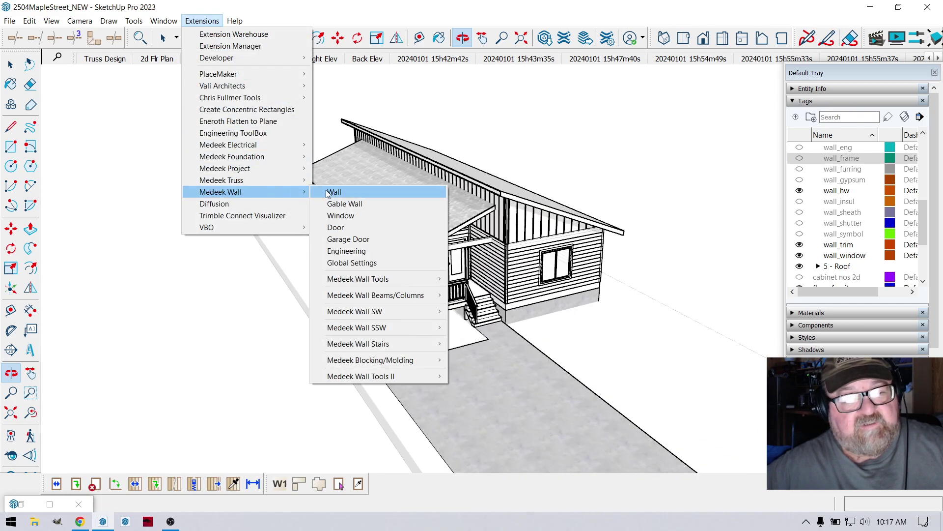
pyautogui.click(330, 192)
# Draw the test wall run beside the house, ending with a 64' 1 1/4" segment.
pyautogui.click(112, 197)
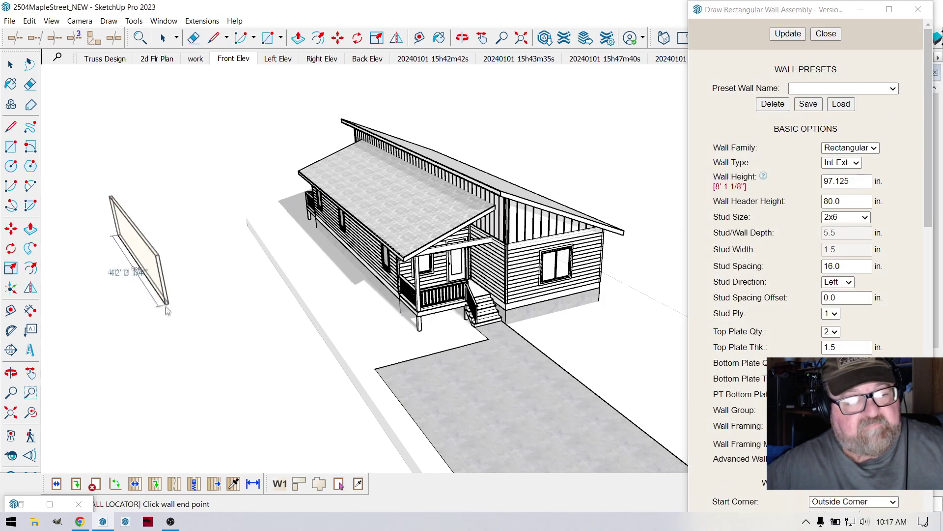
pyautogui.scroll(-3, 158, 324)
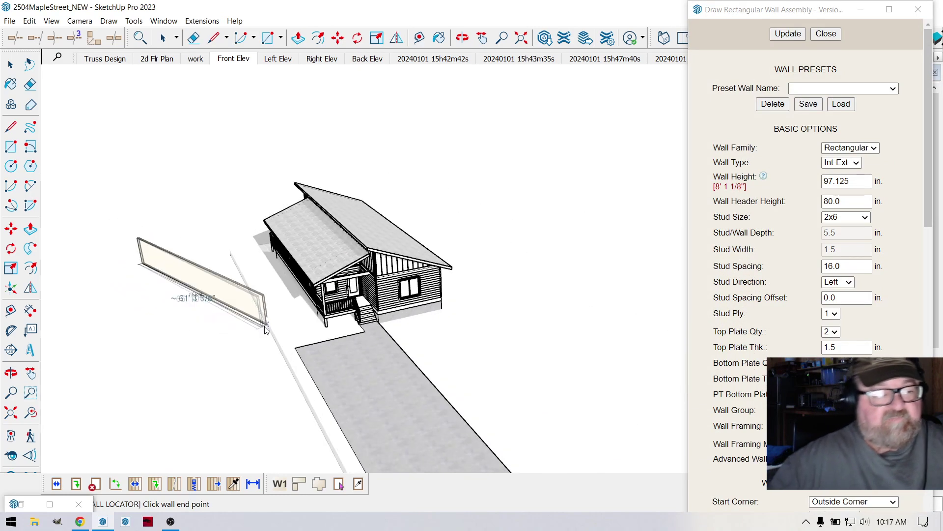
pyautogui.scroll(5, 168, 305)
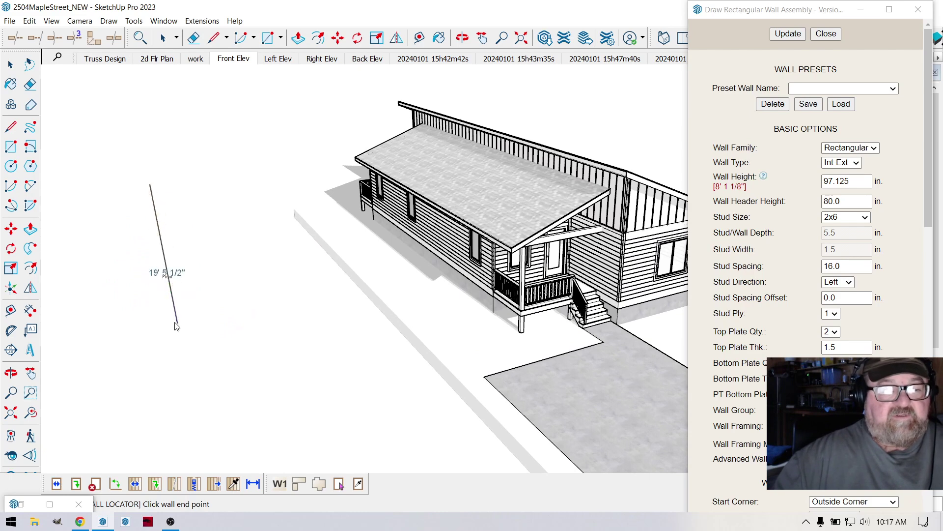
pyautogui.click(189, 347)
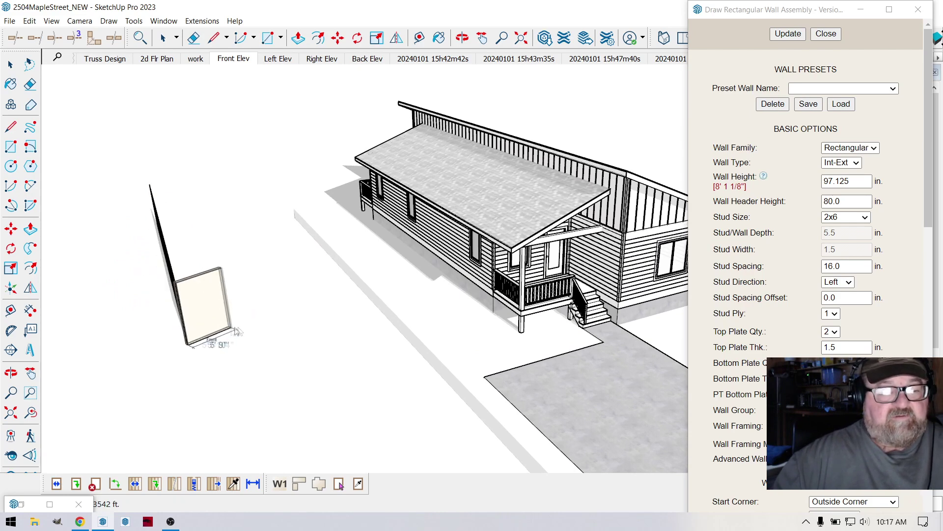
pyautogui.click(276, 333)
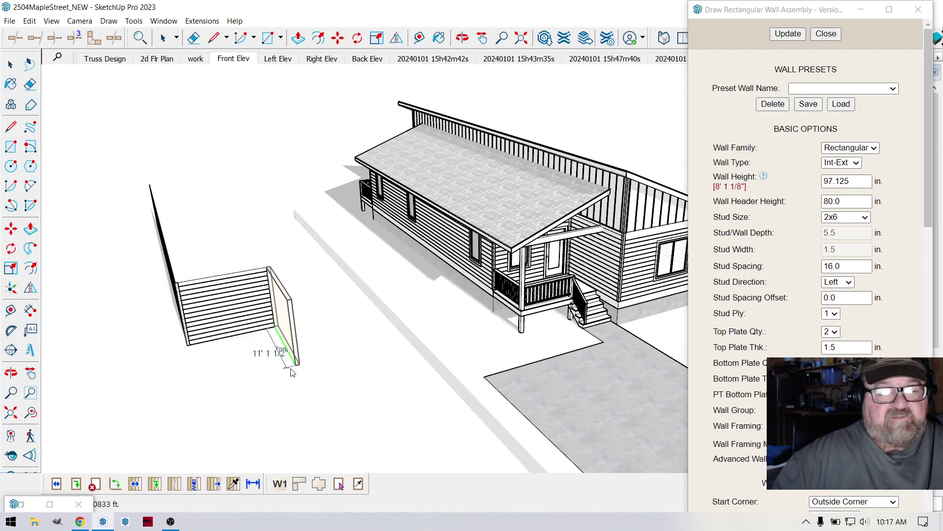
pyautogui.click(298, 367)
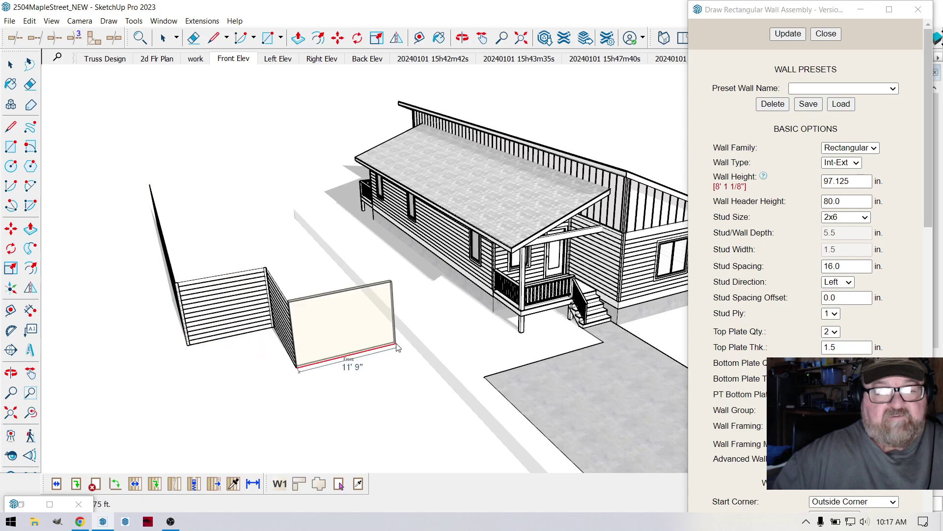
pyautogui.click(399, 344)
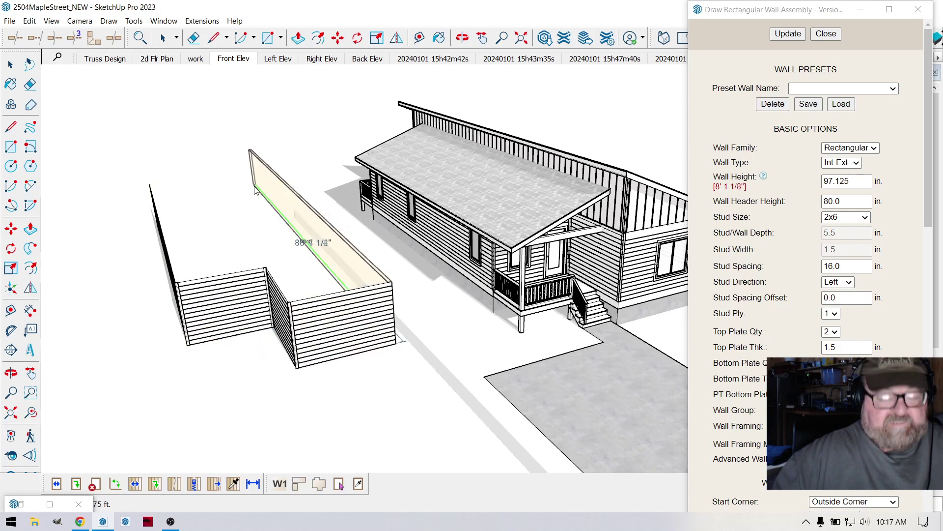
pyautogui.click(164, 201)
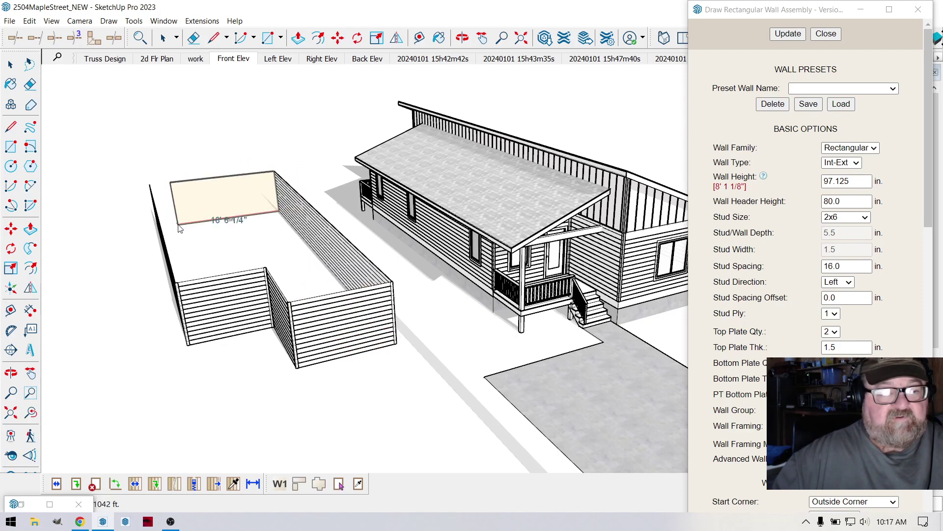
# End wall drawing and orbit to a lower, more frontal view.
pyautogui.press('Escape')
pyautogui.scroll(-1, 185, 215)
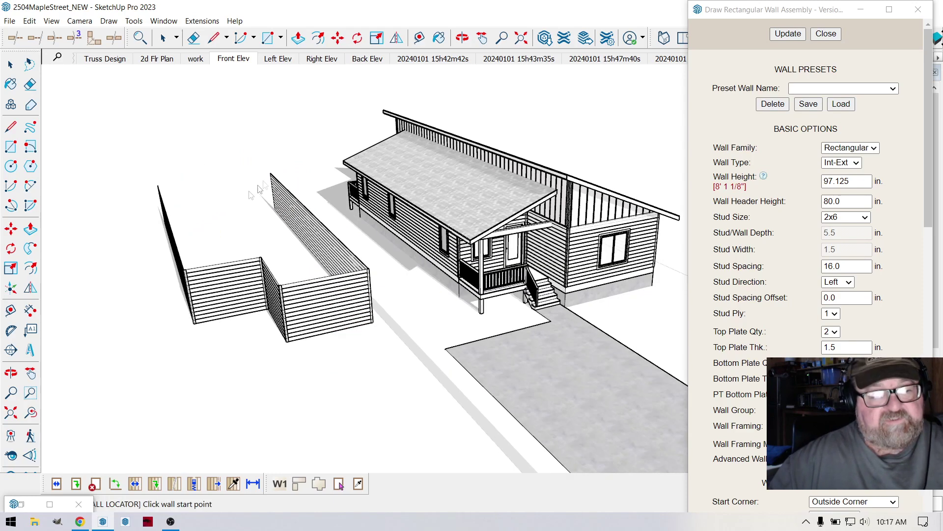
pyautogui.click(463, 38)
pyautogui.moveTo(236, 305); pyautogui.dragTo(266, 259)
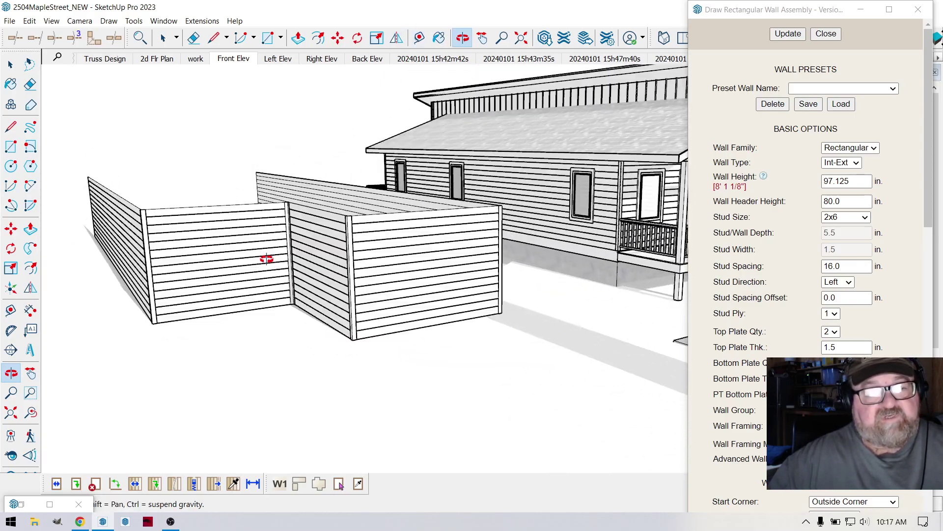
pyautogui.click(202, 20)
# Place four Medeek framed windows in the front, side and left test walls.
pyautogui.moveTo(211, 197)
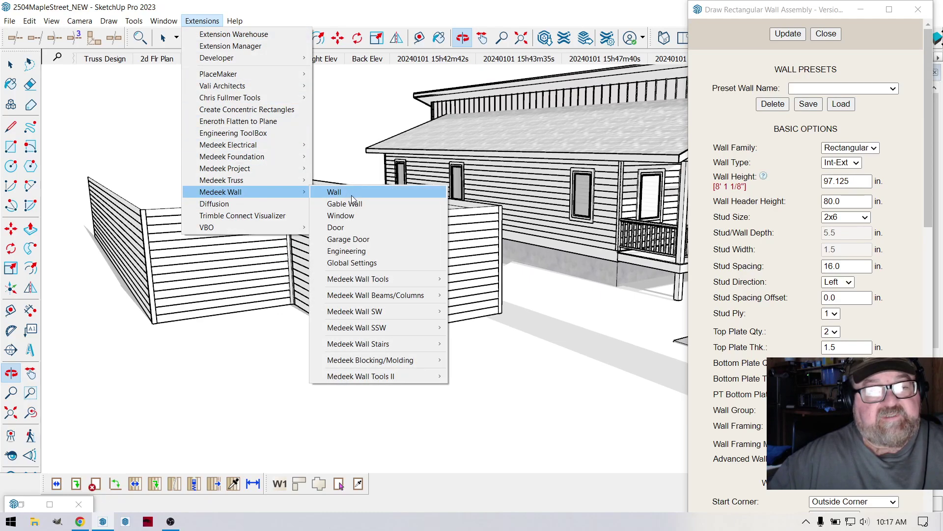
pyautogui.click(337, 213)
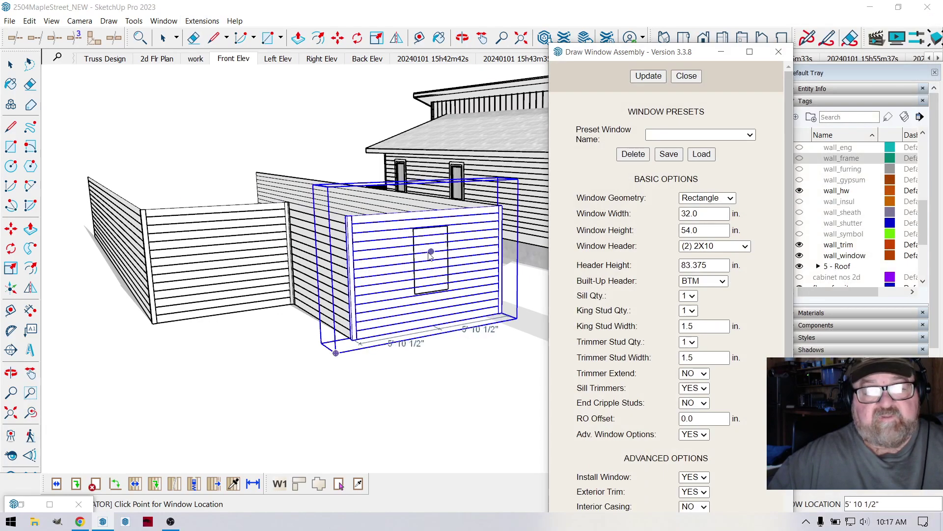
pyautogui.click(433, 246)
pyautogui.click(326, 252)
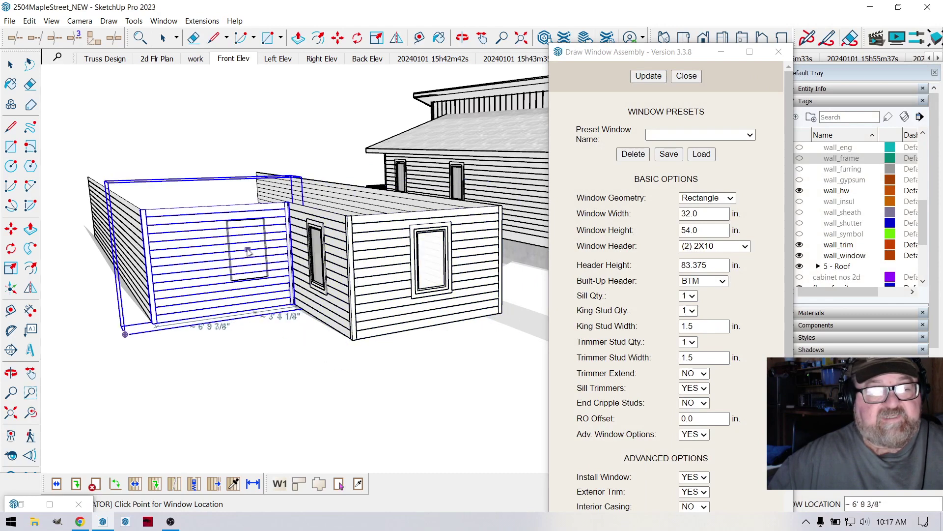
pyautogui.click(189, 251)
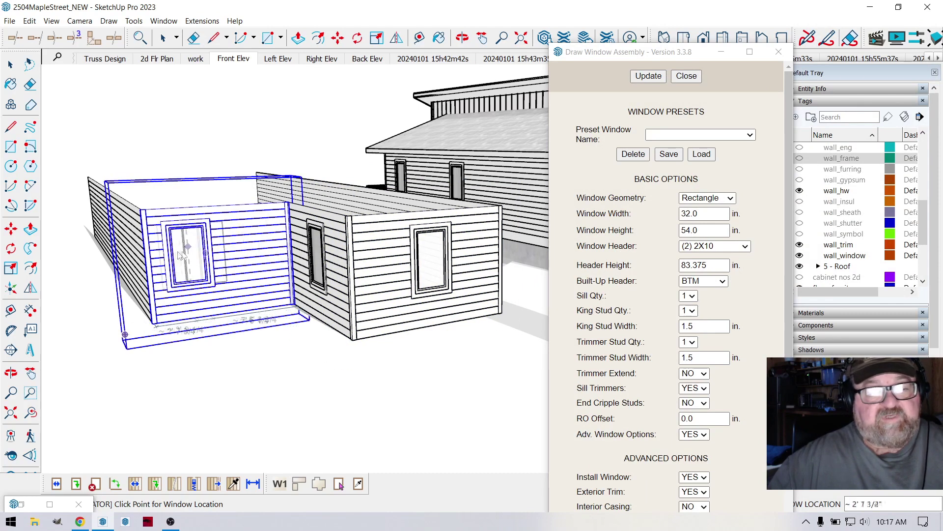
pyautogui.click(125, 237)
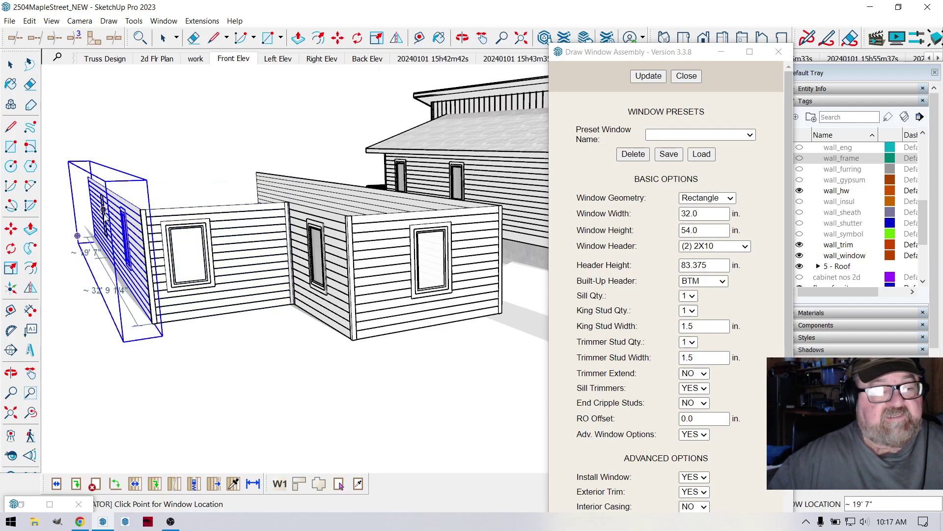
pyautogui.press('space')
# Orbit to a lower frontal view, then switch to the 2d Flr Plan scene.
pyautogui.scroll(-3, 54, 232)
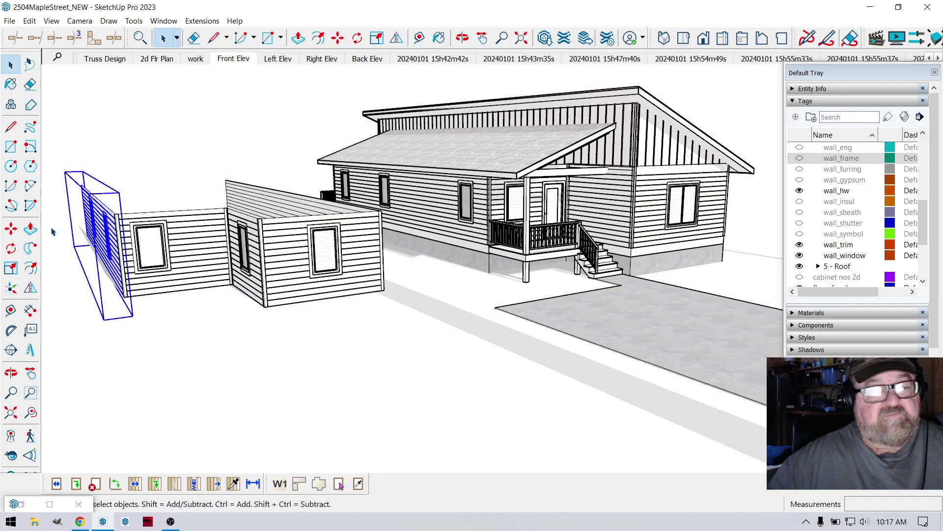
pyautogui.click(462, 37)
pyautogui.moveTo(304, 253); pyautogui.dragTo(415, 286)
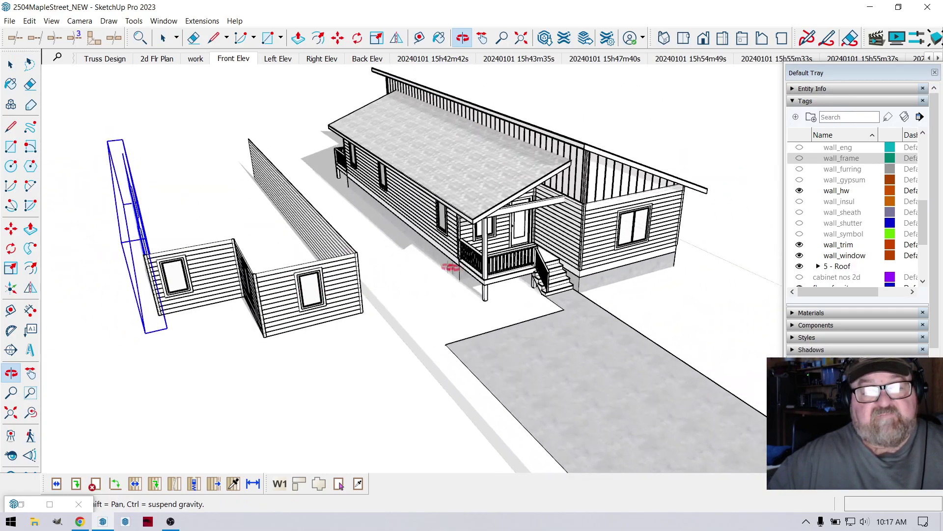
pyautogui.click(158, 59)
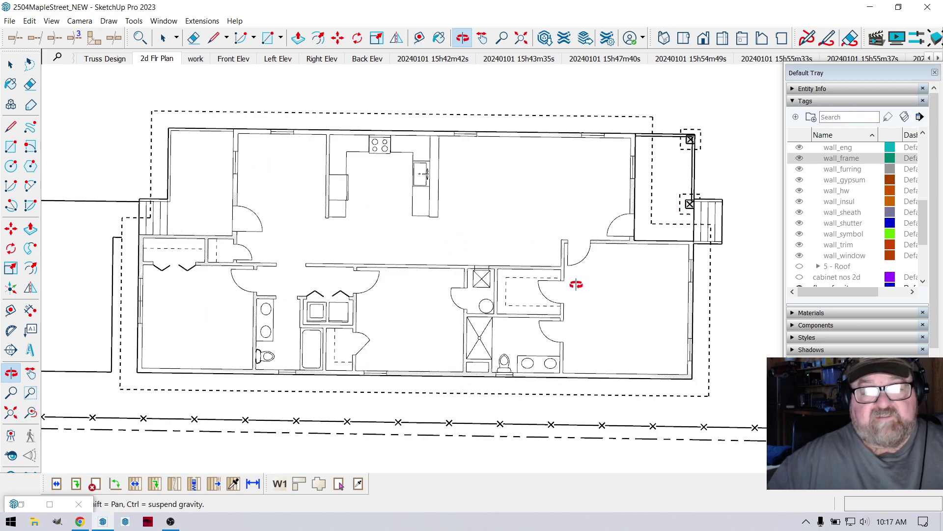
# Tilt the floor plan into 3D and switch the camera to Perspective.
pyautogui.moveTo(445, 353); pyautogui.dragTo(291, 219)
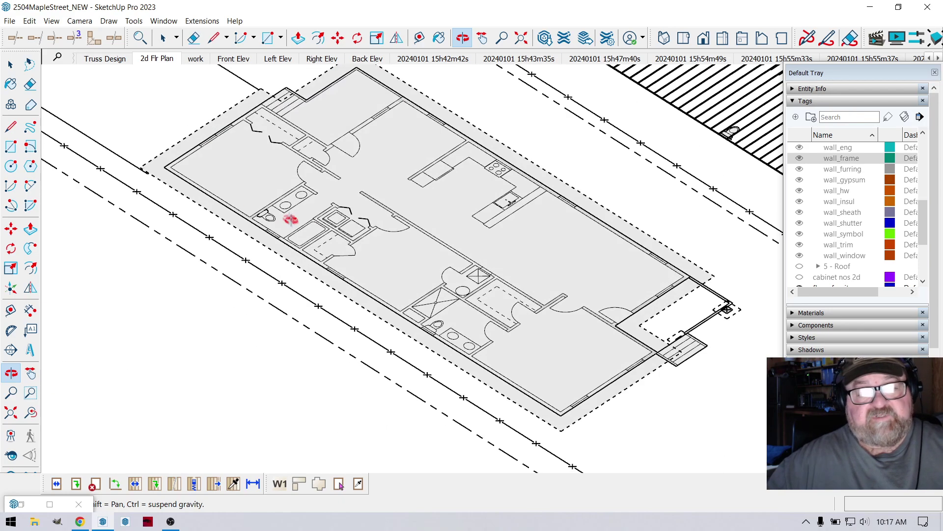
pyautogui.click(80, 21)
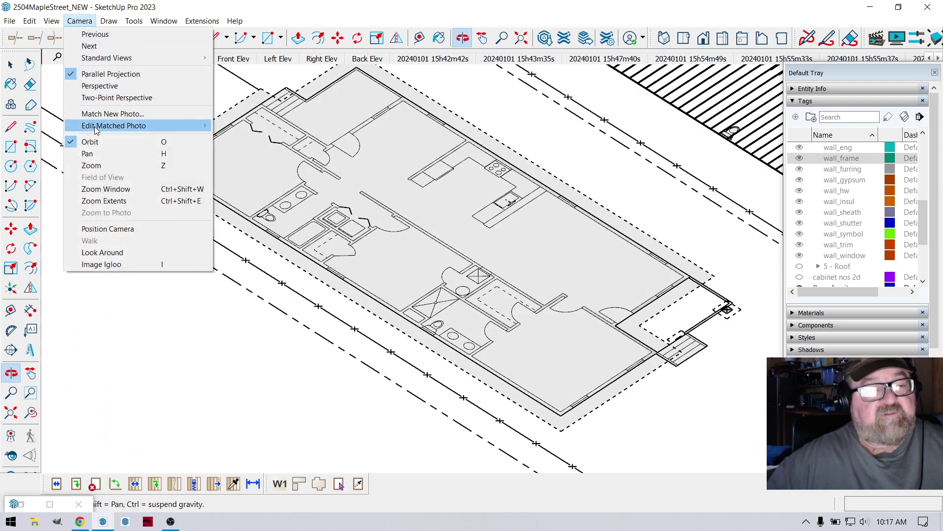
pyautogui.click(100, 86)
pyautogui.moveTo(110, 147); pyautogui.dragTo(331, 282)
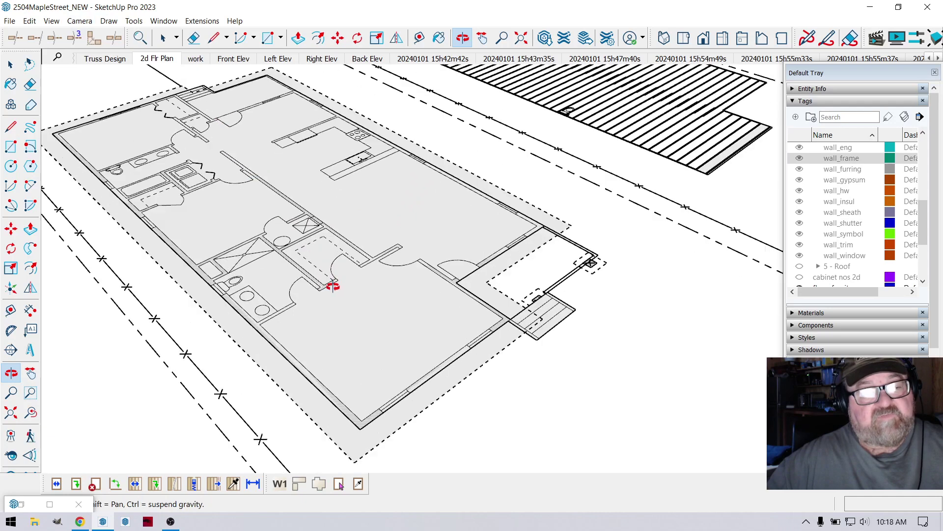
# Draw a Medeek wall along the plan's long side to the lower-left corner.
pyautogui.click(204, 22)
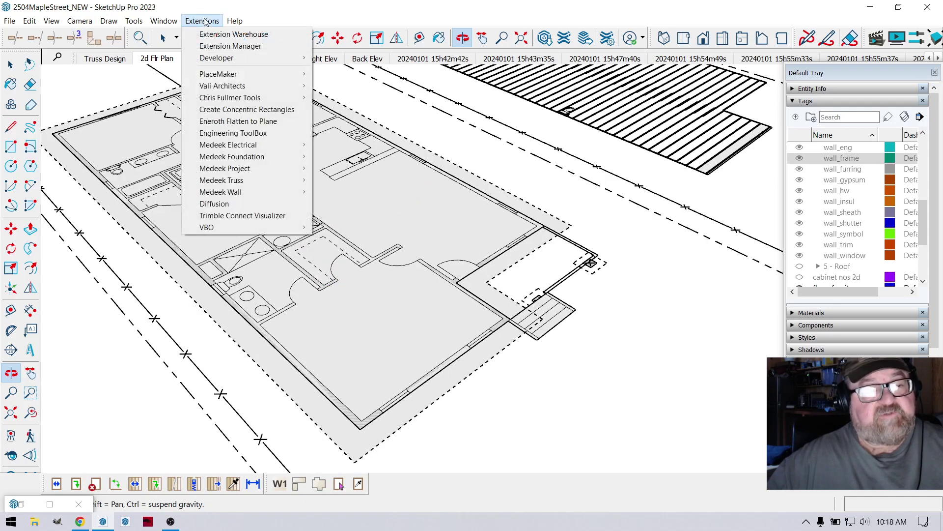
pyautogui.moveTo(217, 195)
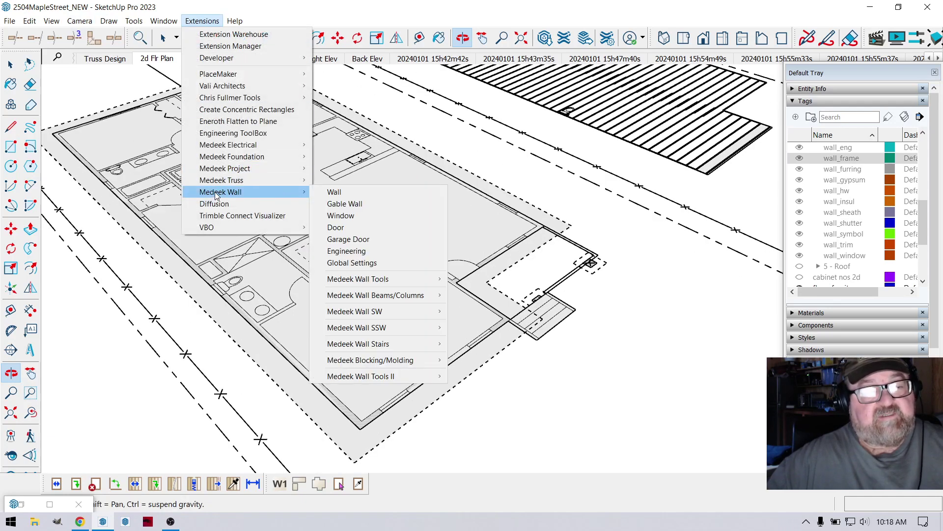
pyautogui.click(375, 193)
pyautogui.click(54, 135)
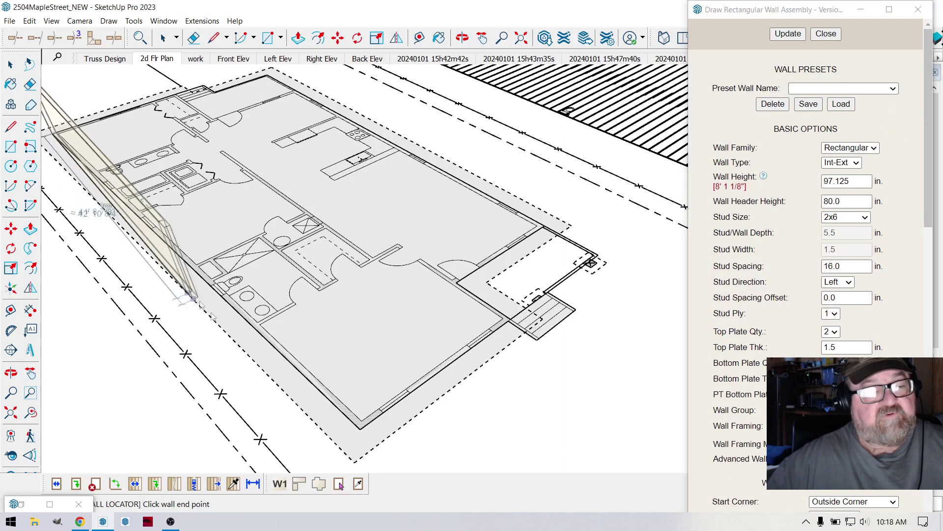
pyautogui.click(360, 428)
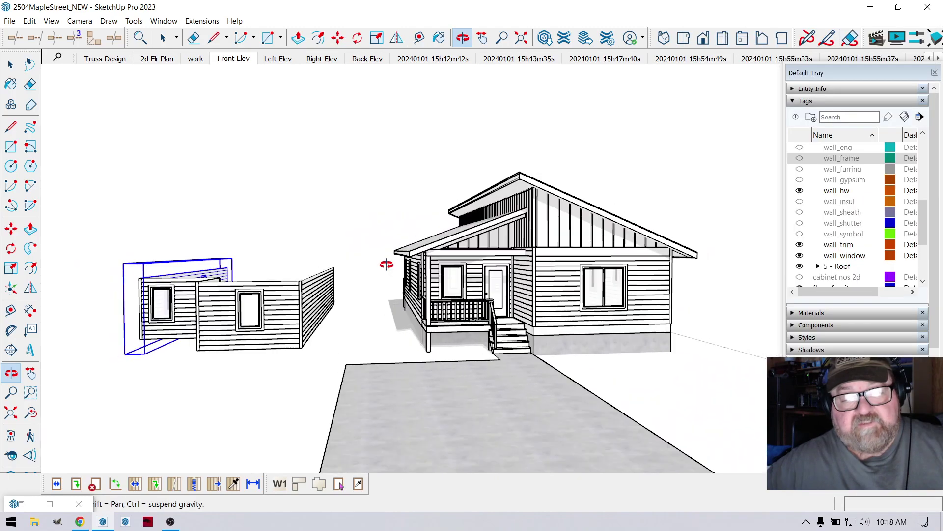
# Box-select the windowed test walls, delete them, and orbit around the remaining house.
pyautogui.moveTo(386, 264); pyautogui.dragTo(426, 284, button='middle')
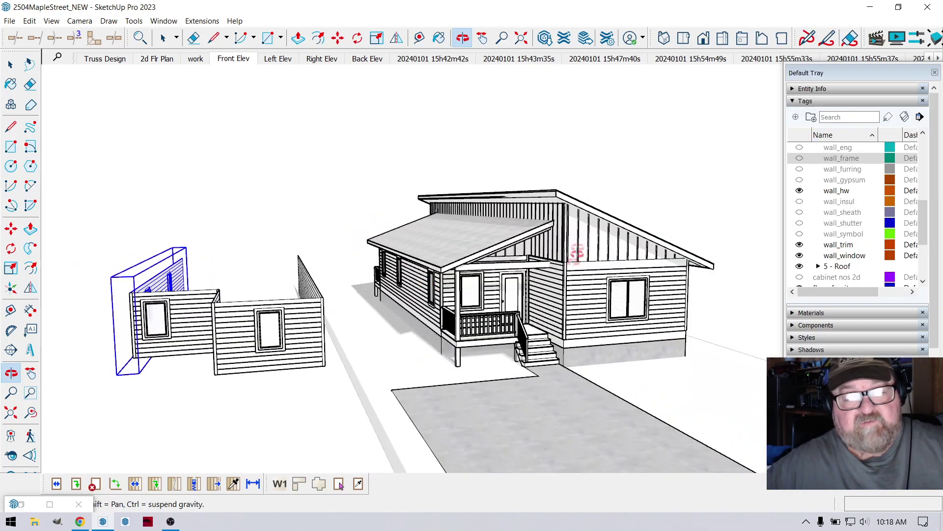
pyautogui.click(8, 65)
pyautogui.moveTo(94, 233); pyautogui.dragTo(334, 401)
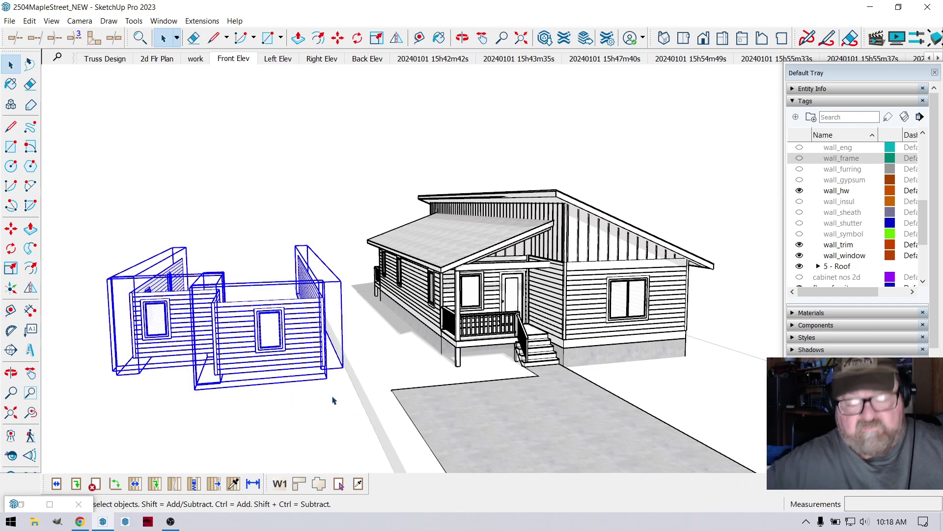
pyautogui.press('Delete')
pyautogui.scroll(3, 632, 372)
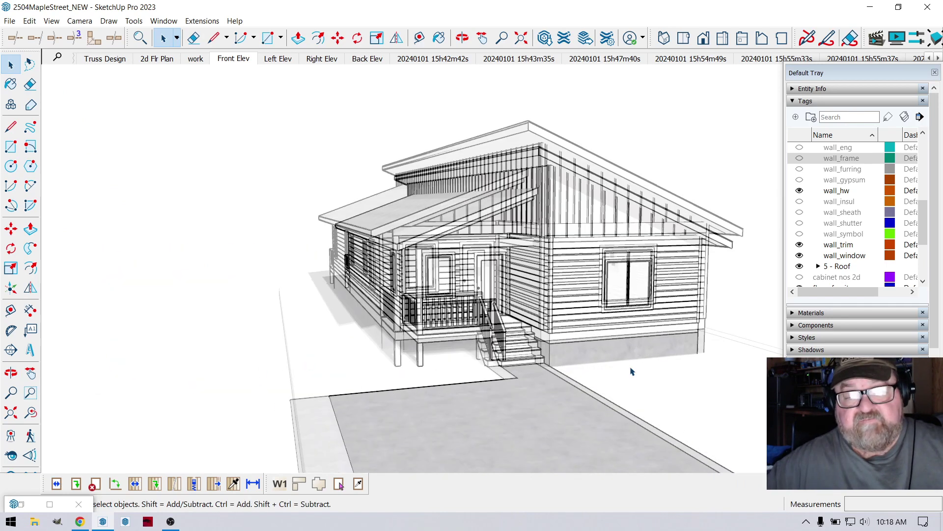
pyautogui.moveTo(318, 345); pyautogui.dragTo(506, 310, button='middle')
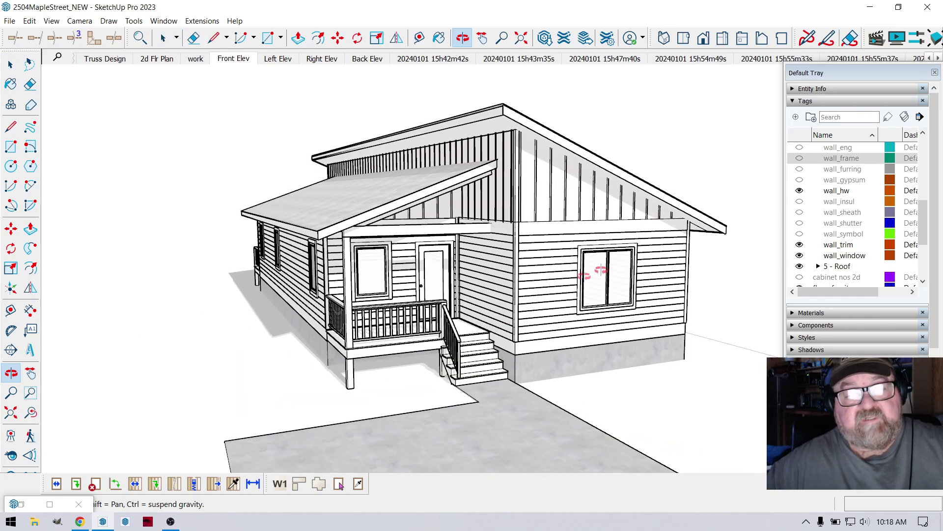
# Reopen the Diffusion panel and move it out of the way.
pyautogui.click(209, 21)
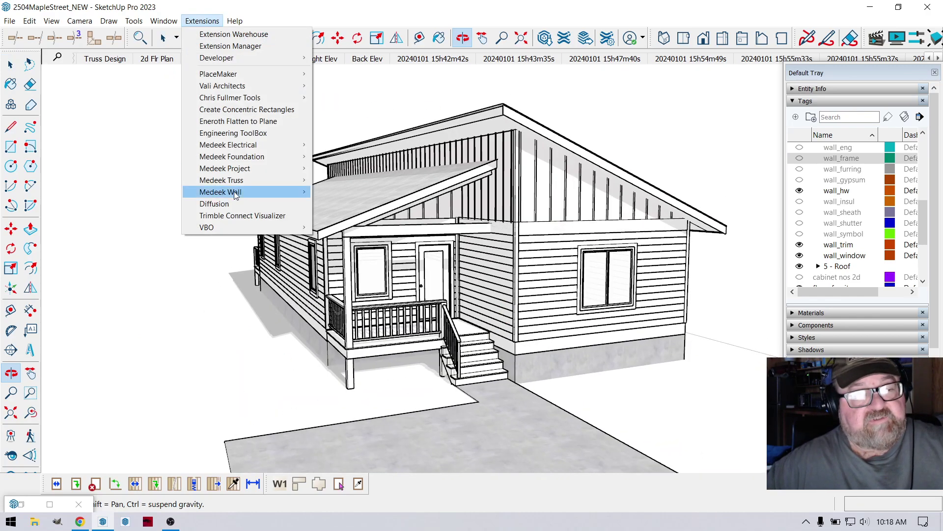
pyautogui.click(215, 203)
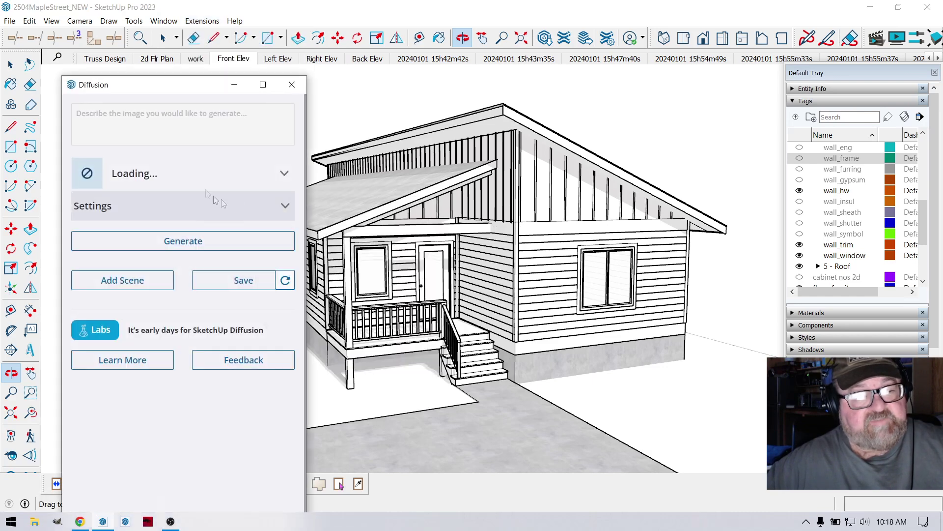
pyautogui.moveTo(169, 91); pyautogui.dragTo(122, 56)
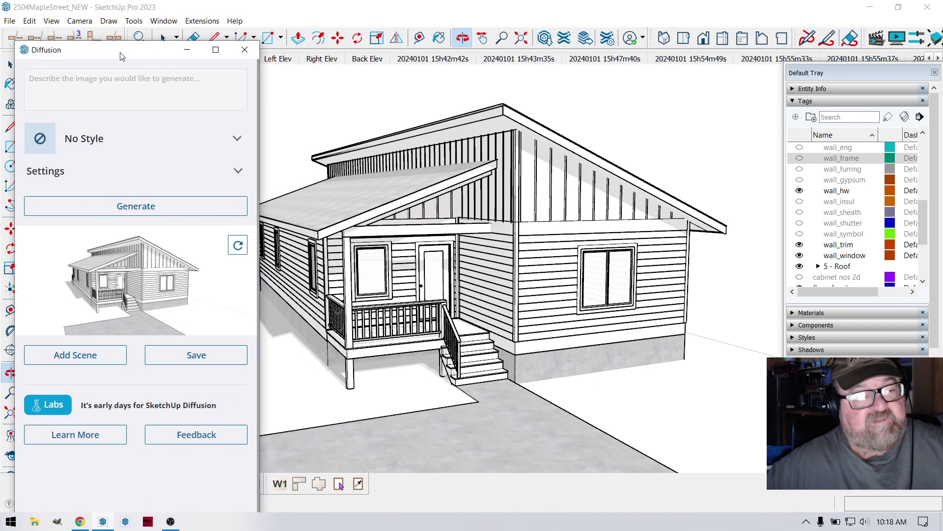
# Enter the prompt 'Add some siding and color options for this mid century modern home'.
pyautogui.click(70, 84)
pyautogui.write('Add some s')
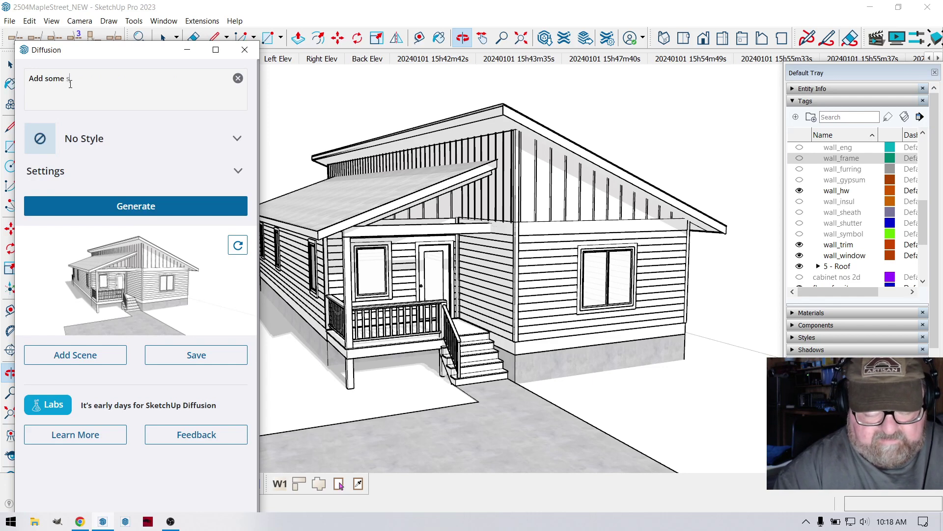
pyautogui.write('iding opt')
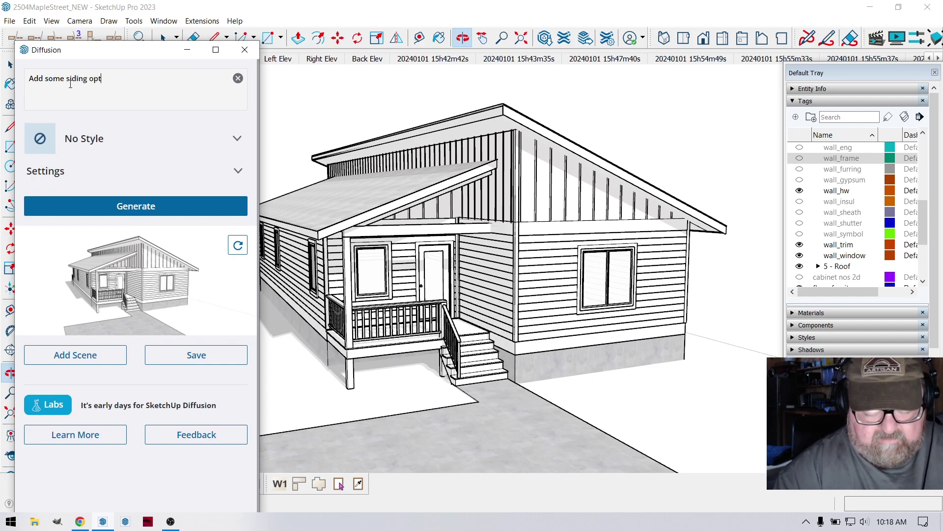
pyautogui.write('ions a')
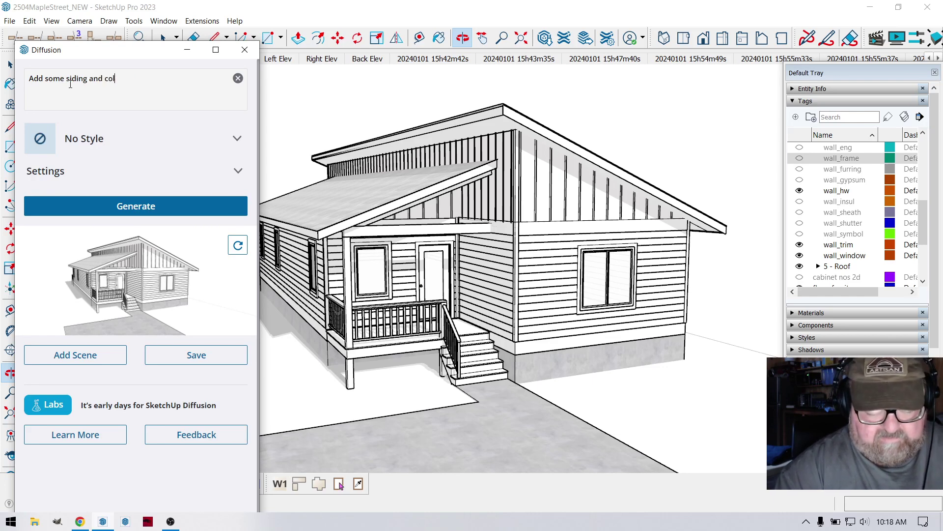
pyautogui.write('or this')
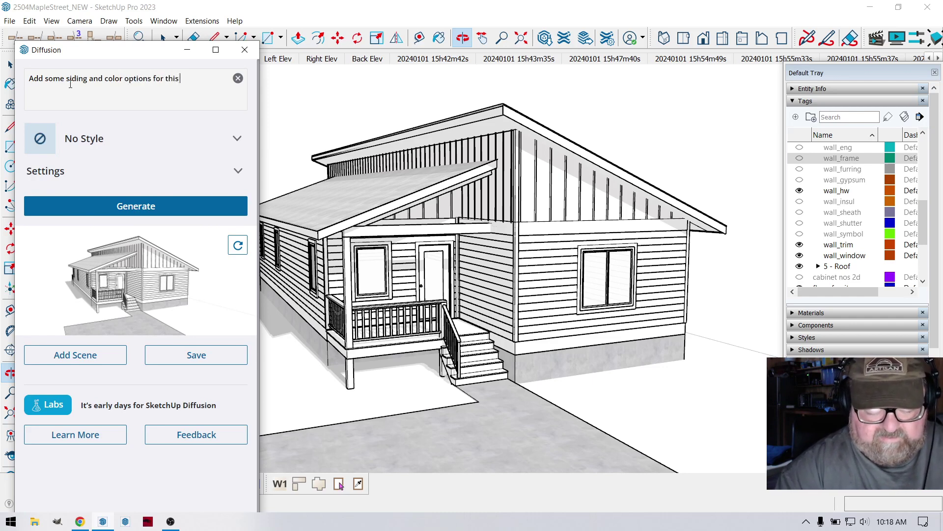
pyautogui.write(' mid')
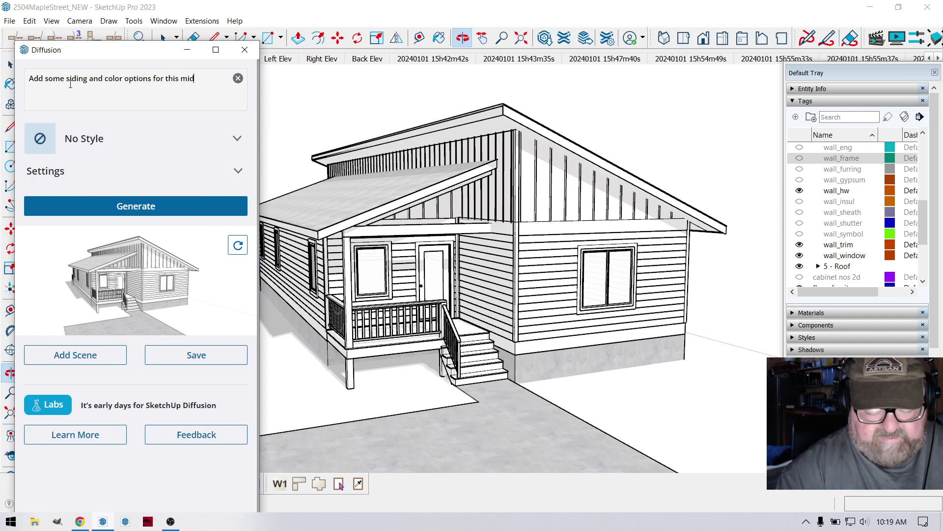
pyautogui.write(' century')
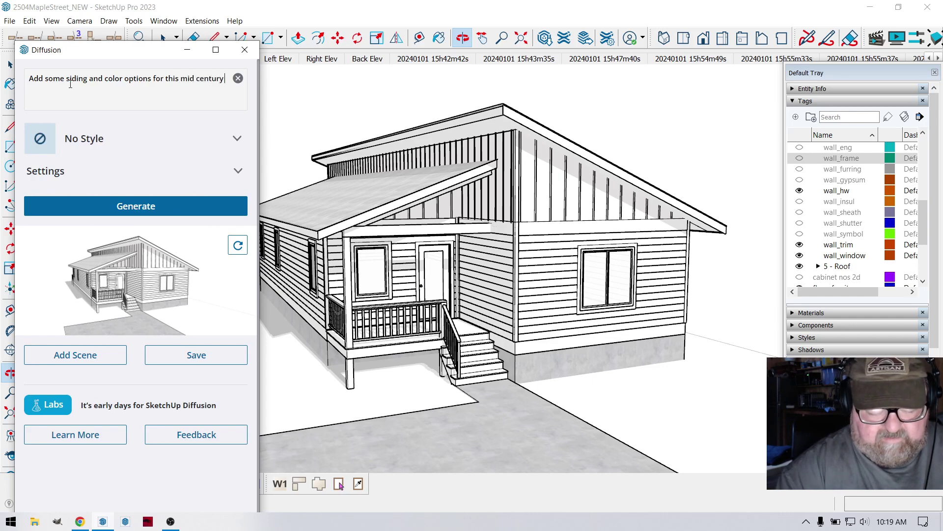
pyautogui.write(' modern ')
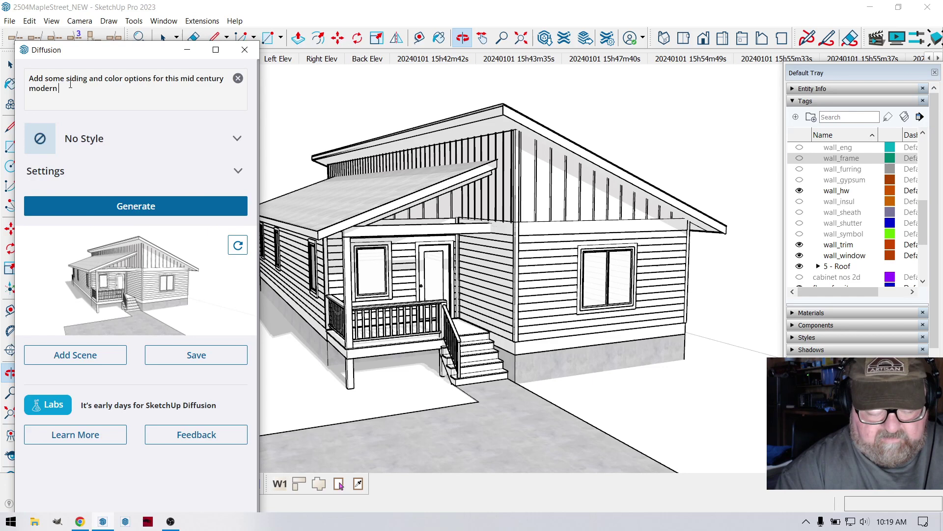
pyautogui.write('home')
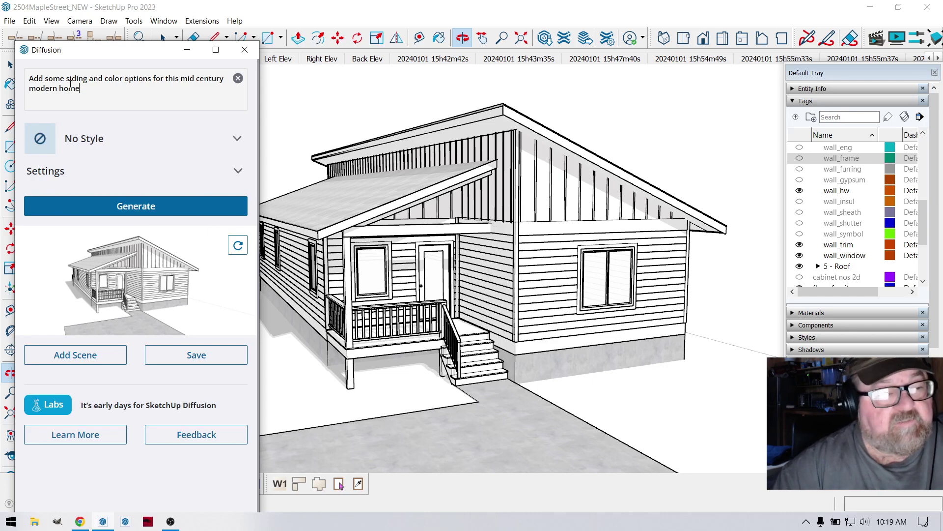
# Generate three renderings and compare them, settling on the second, red-trimmed image.
pyautogui.click(143, 207)
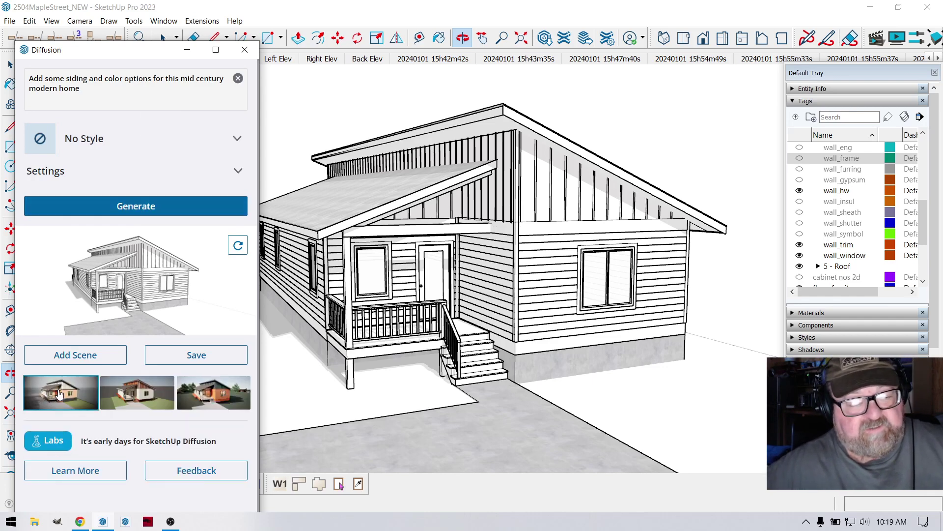
pyautogui.click(217, 401)
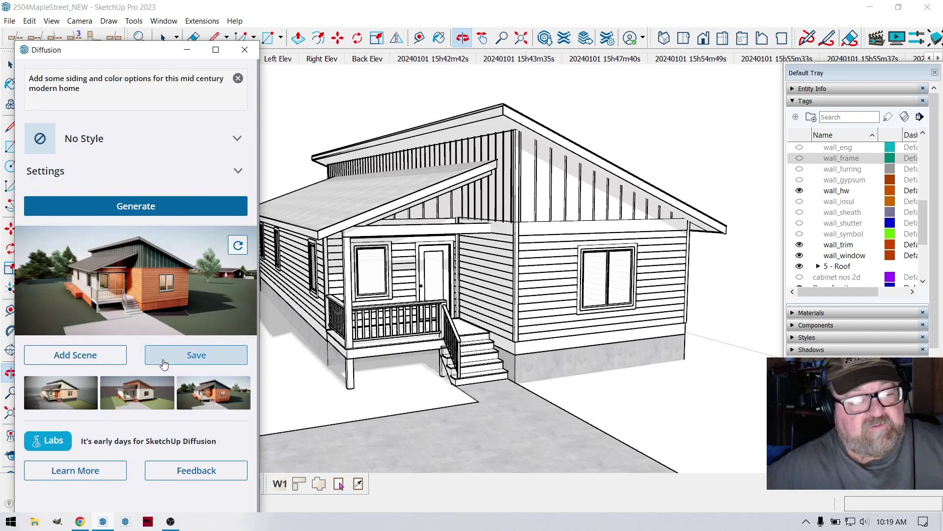
pyautogui.click(138, 399)
pyautogui.click(59, 393)
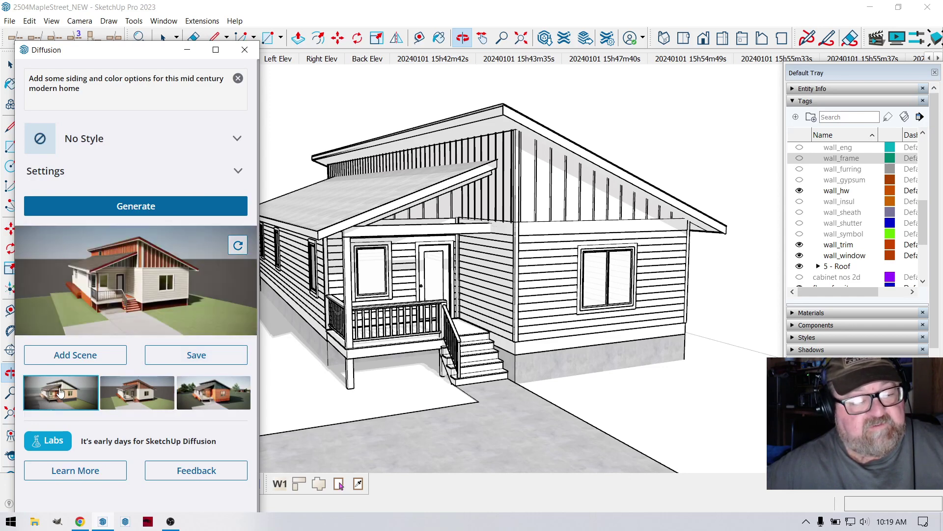
pyautogui.click(146, 399)
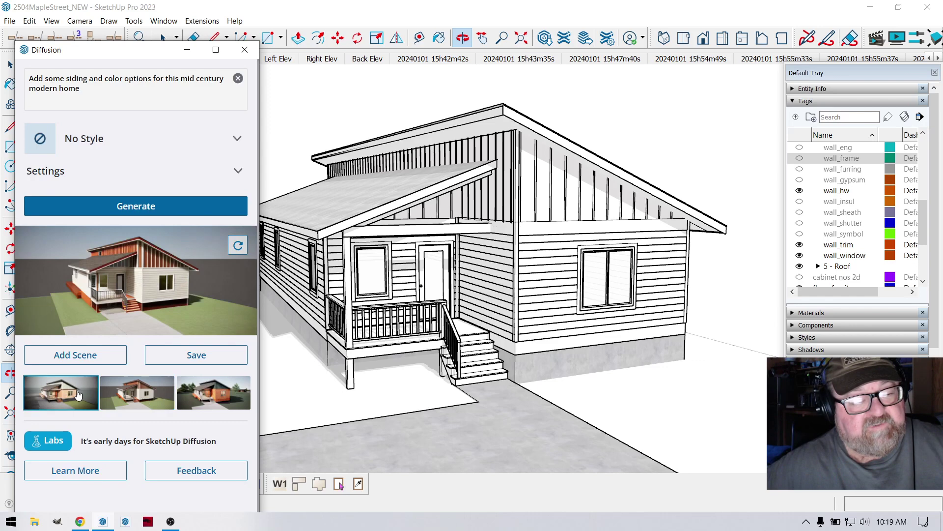
# Save the red-trimmed rendering as a new scene and move the Diffusion window aside.
pyautogui.click(90, 354)
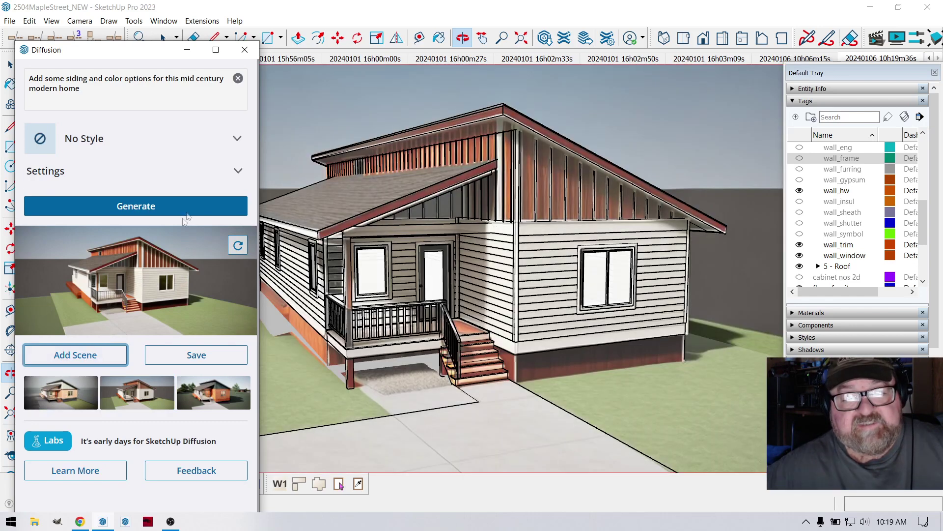
pyautogui.moveTo(165, 53); pyautogui.dragTo(110, 53)
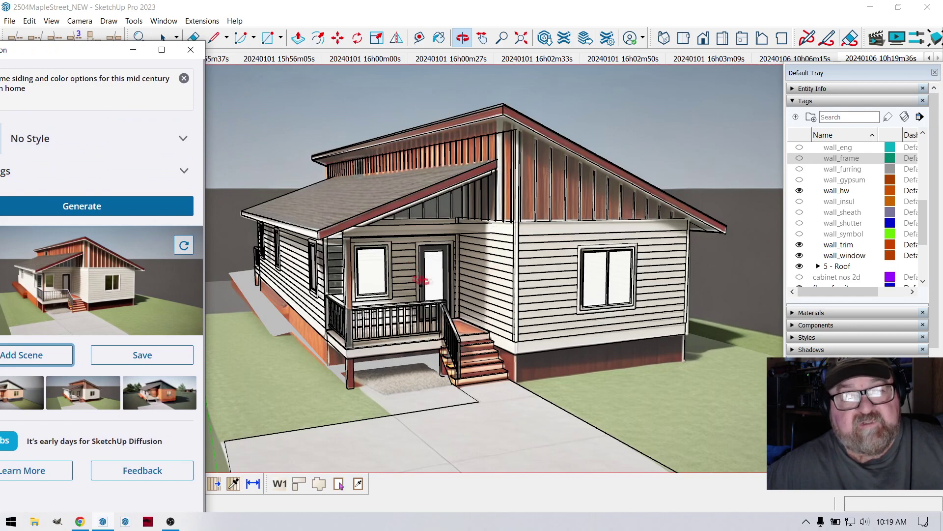
pyautogui.moveTo(133, 49); pyautogui.dragTo(150, 131)
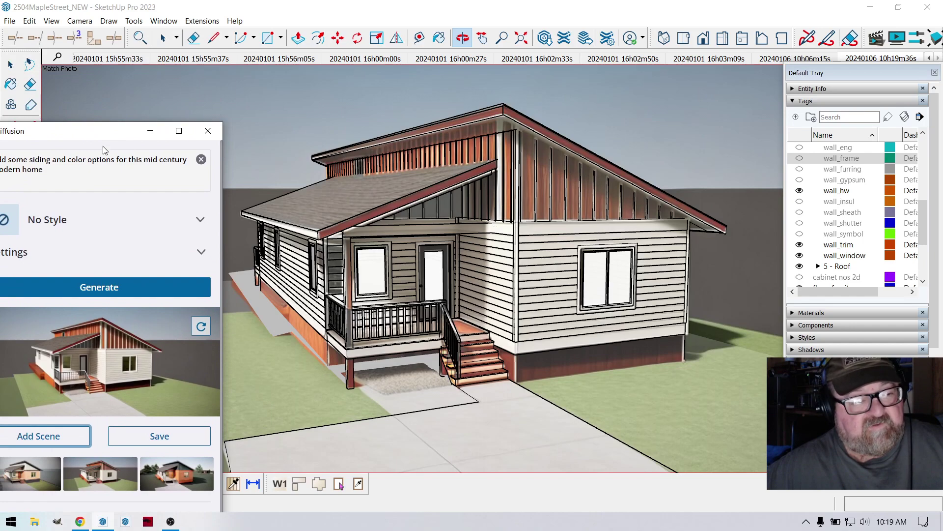
pyautogui.click(118, 58)
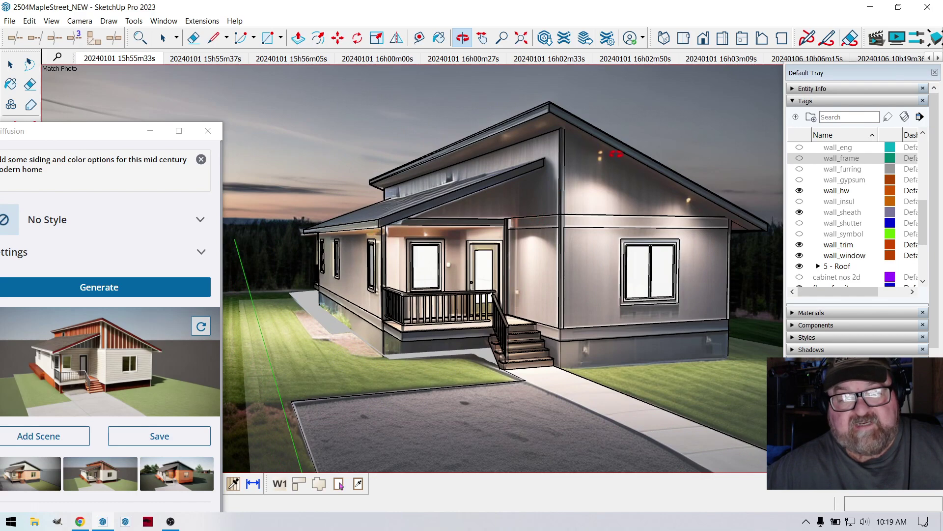
pyautogui.click(105, 136)
pyautogui.moveTo(105, 136); pyautogui.dragTo(270, 119)
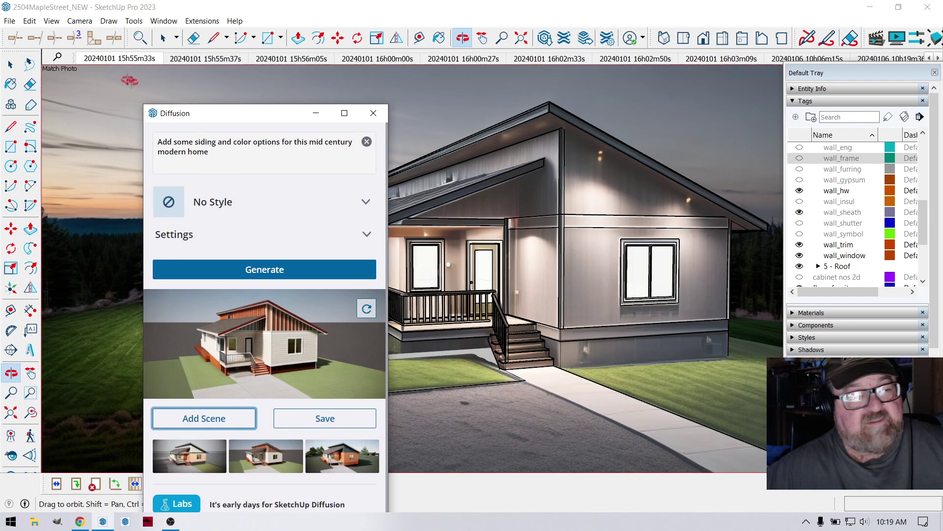
pyautogui.click(929, 58)
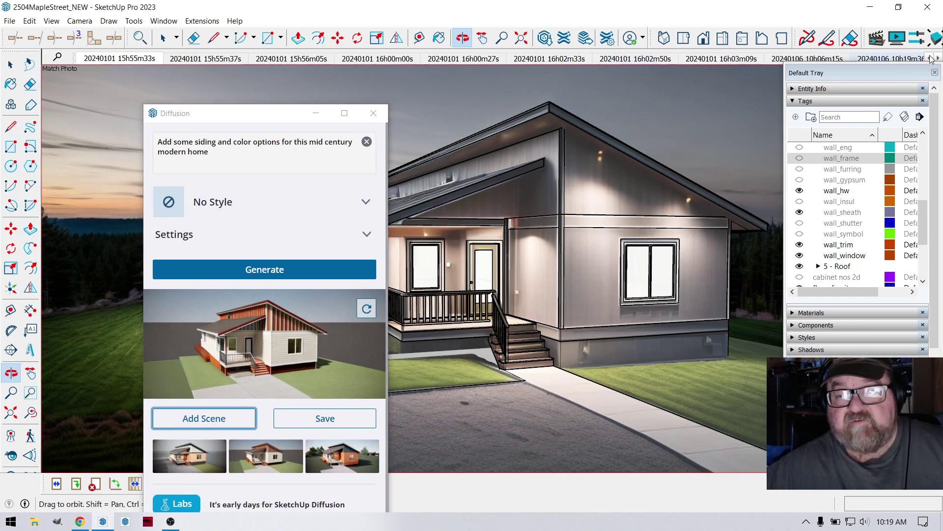
pyautogui.click(930, 58)
pyautogui.click(929, 58)
pyautogui.click(930, 58)
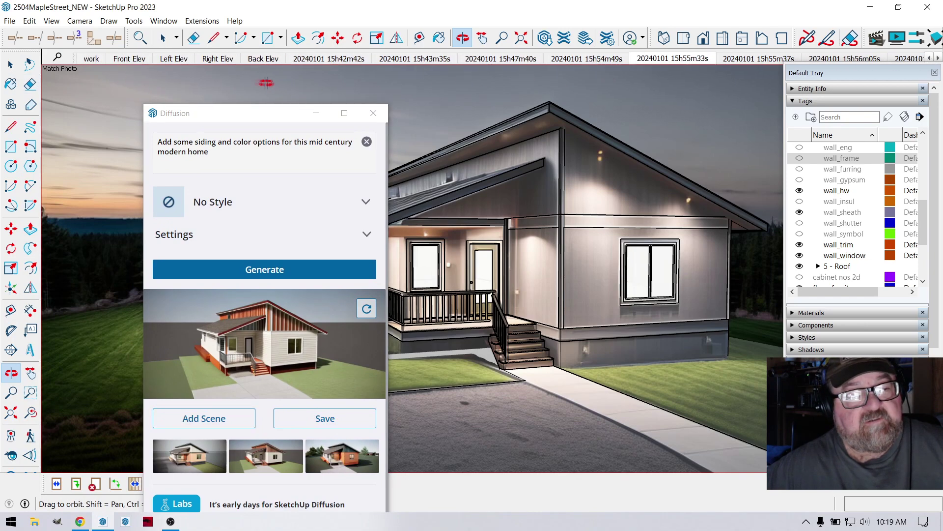
# Return to the Front Elev scene, close the Diffusion window and orbit into a perspective of the house.
pyautogui.click(132, 61)
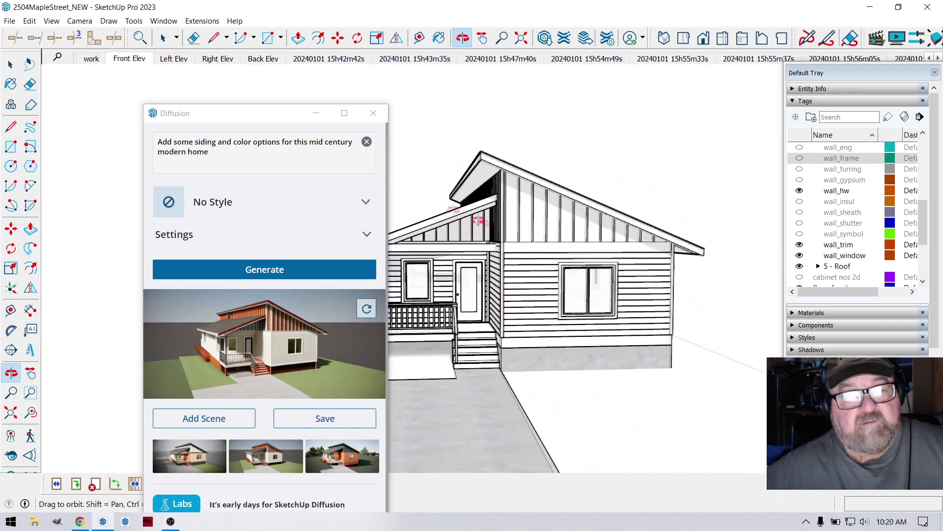
pyautogui.moveTo(491, 280); pyautogui.dragTo(414, 152)
pyautogui.click(374, 113)
pyautogui.moveTo(441, 270); pyautogui.dragTo(524, 310)
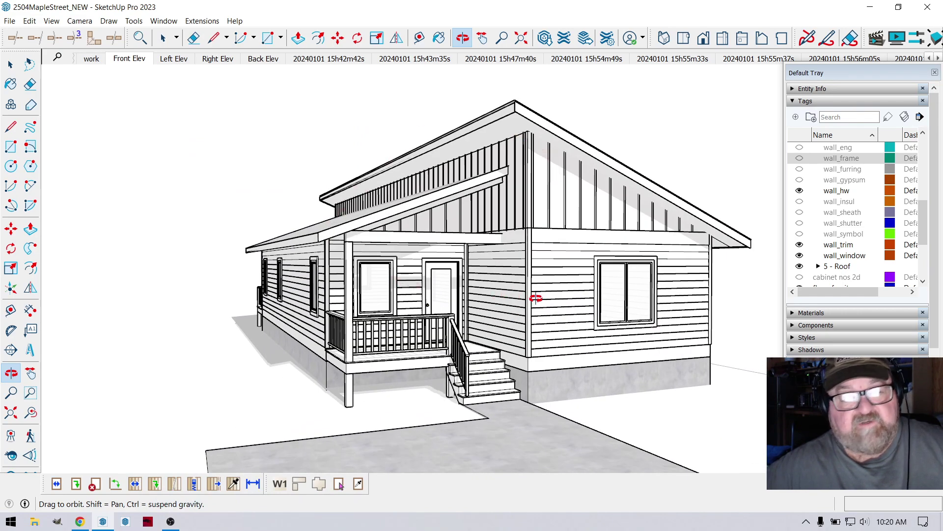
# Reopen the Diffusion extension from the Extensions menu and reposition its window.
pyautogui.click(201, 21)
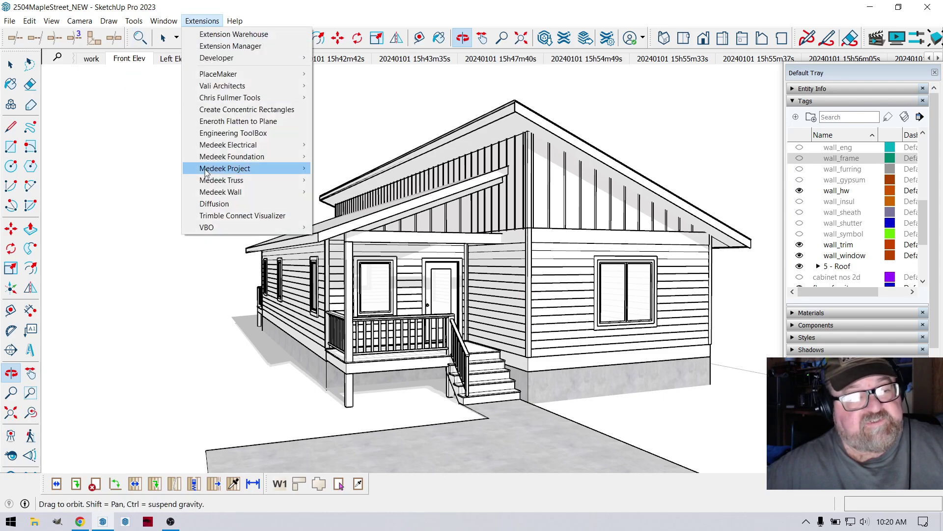
pyautogui.click(206, 202)
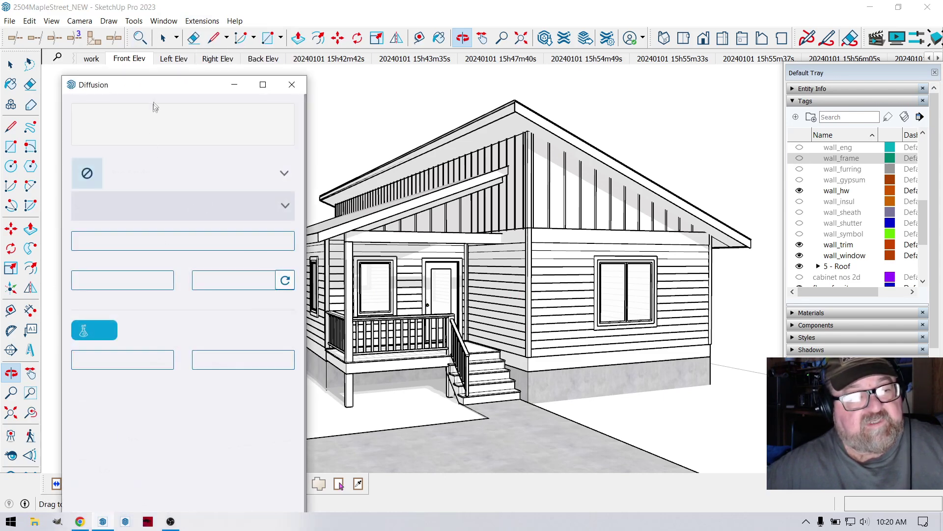
pyautogui.moveTo(157, 84); pyautogui.dragTo(116, 38)
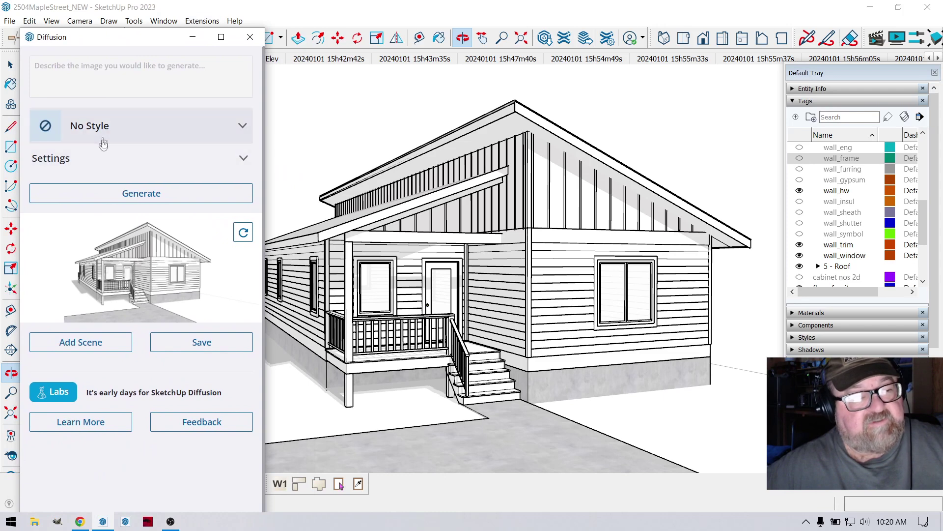
# Enter the prompt 'add some siding options including landscaping and lighting to this modern home'.
pyautogui.click(106, 65)
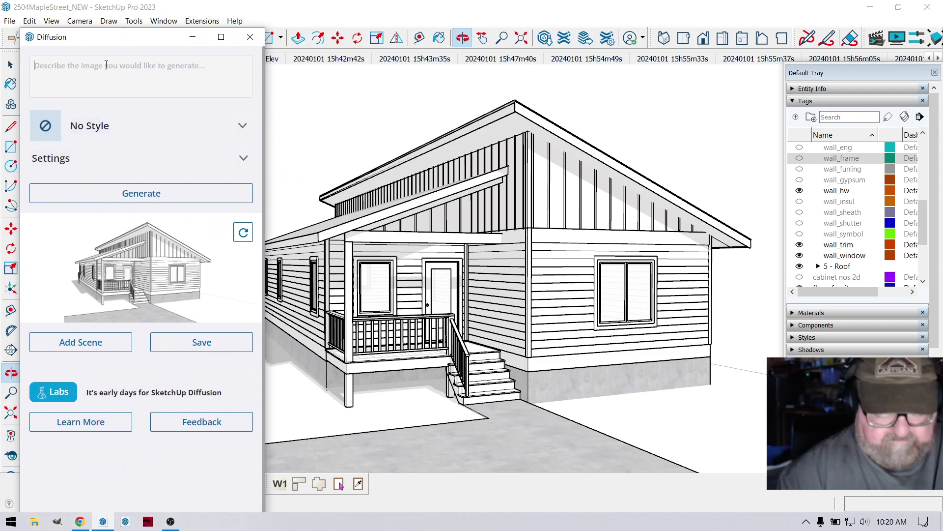
pyautogui.write('add s')
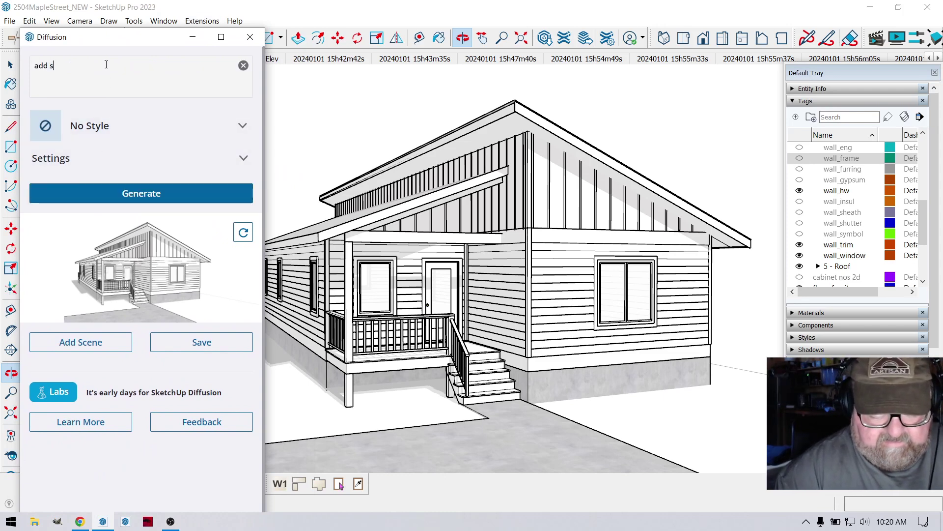
pyautogui.write('ome siding options including landscaping and lightin')
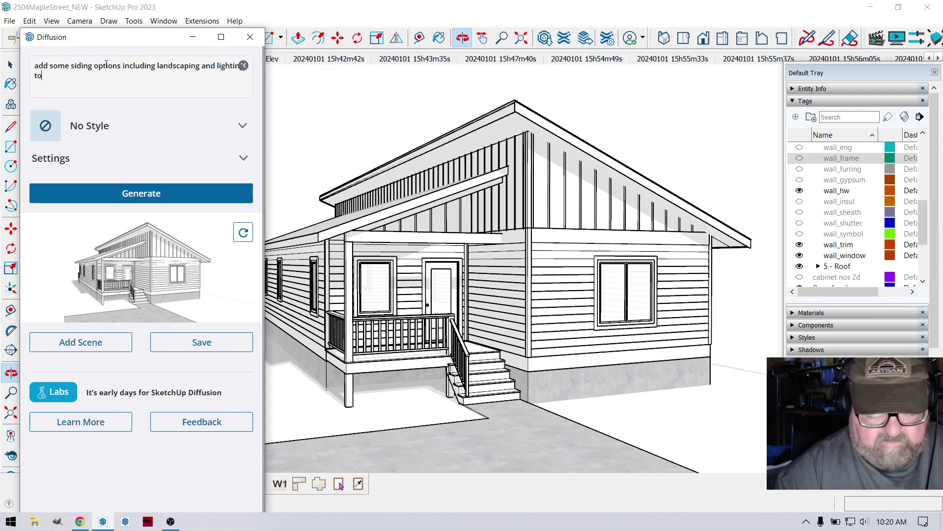
pyautogui.write('this modern')
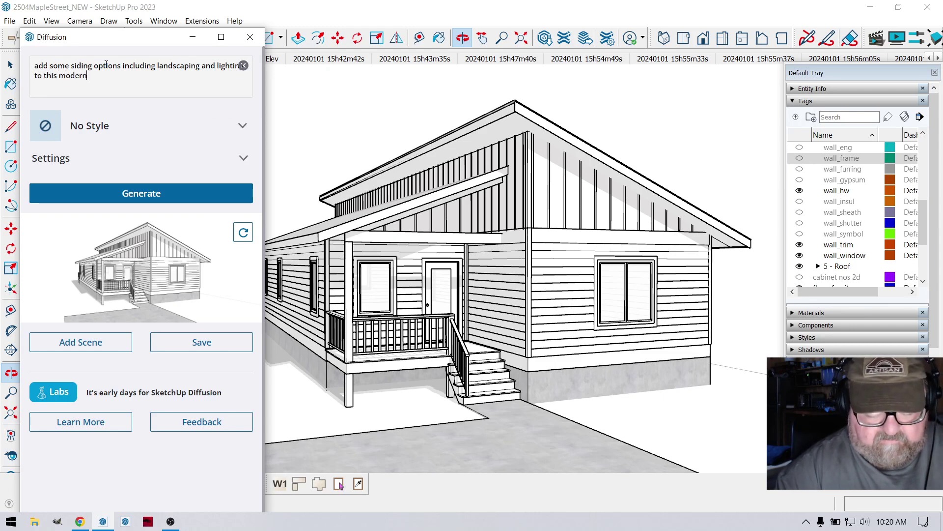
pyautogui.write(' home')
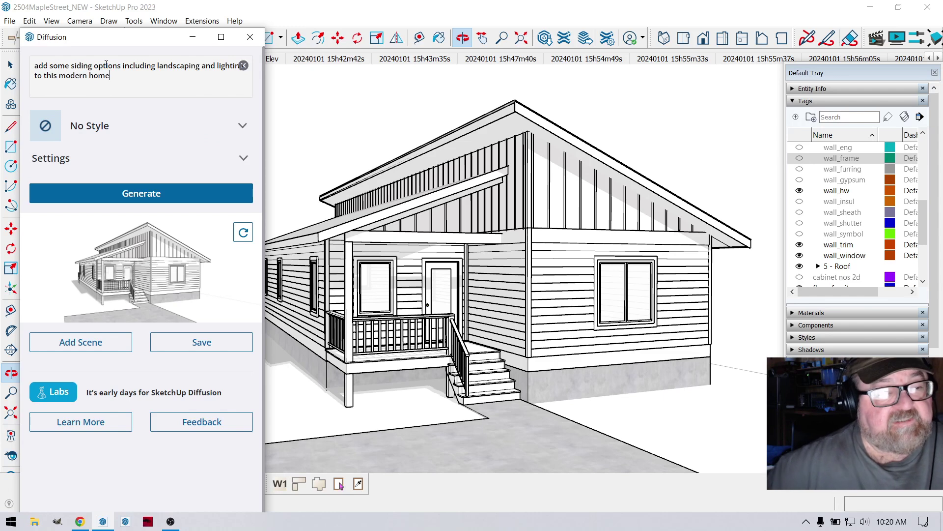
# Generate three dusk renders, preview the first two, and save the second as a new scene.
pyautogui.click(138, 194)
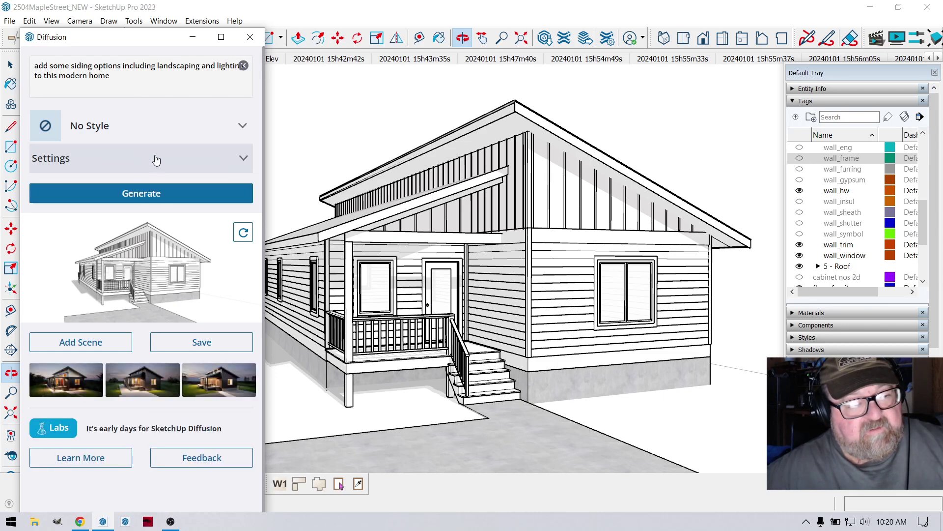
pyautogui.click(58, 388)
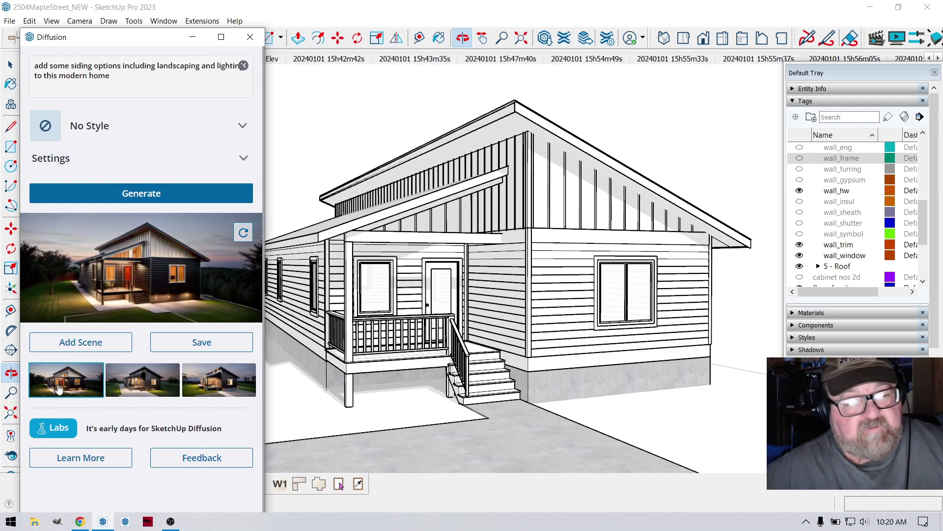
pyautogui.click(134, 389)
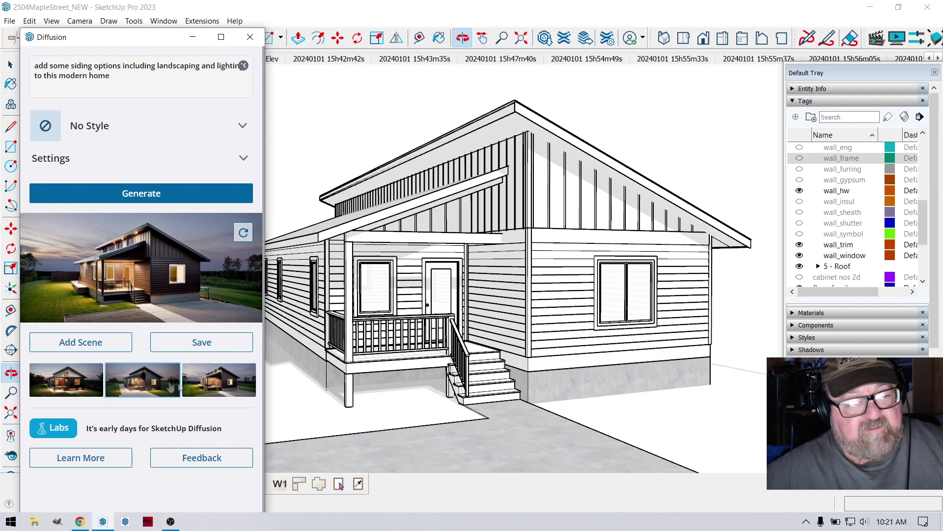
pyautogui.click(92, 344)
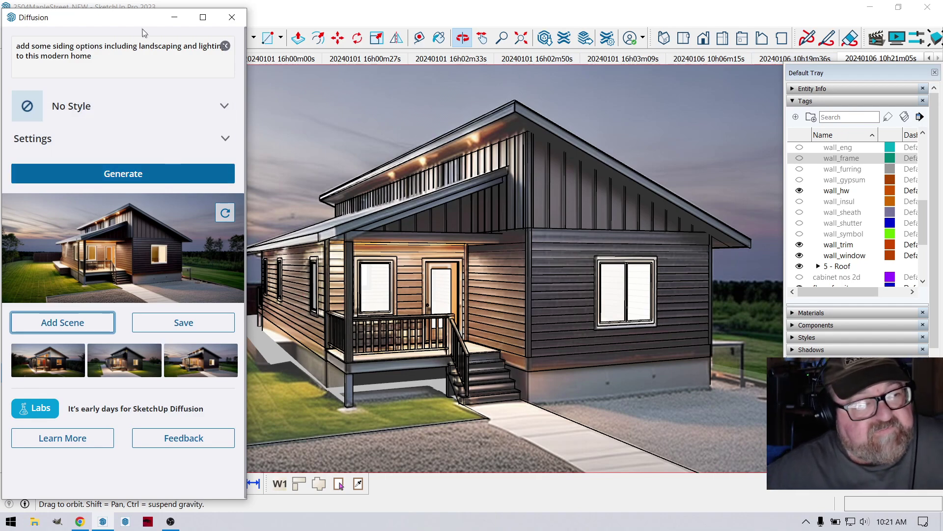
# Save another dusk render as a scene, then minimize the Diffusion window.
pyautogui.moveTo(142, 17); pyautogui.dragTo(110, 18)
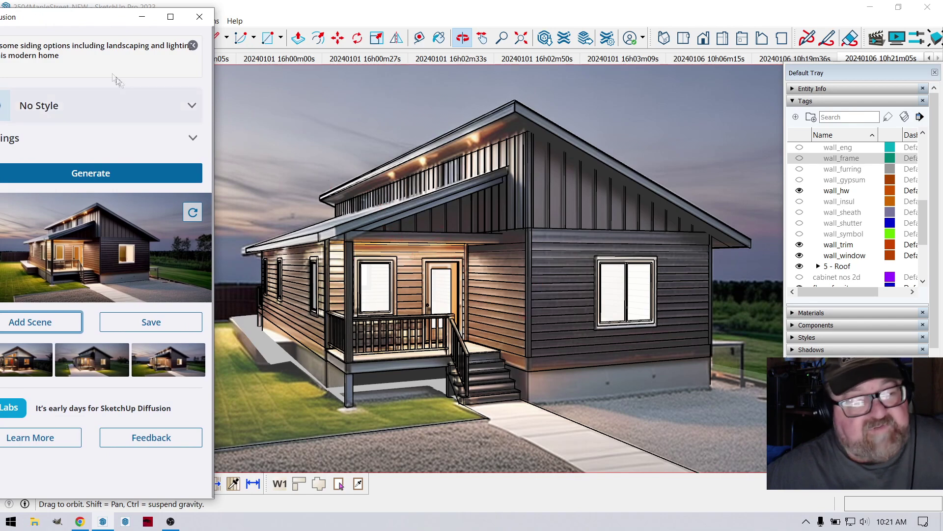
pyautogui.moveTo(86, 20); pyautogui.dragTo(139, 18)
pyautogui.click(106, 320)
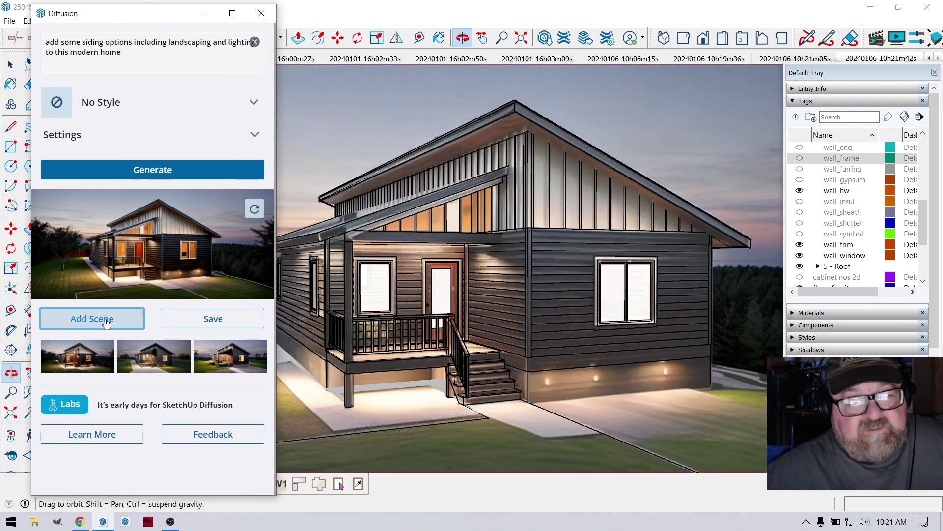
pyautogui.click(204, 13)
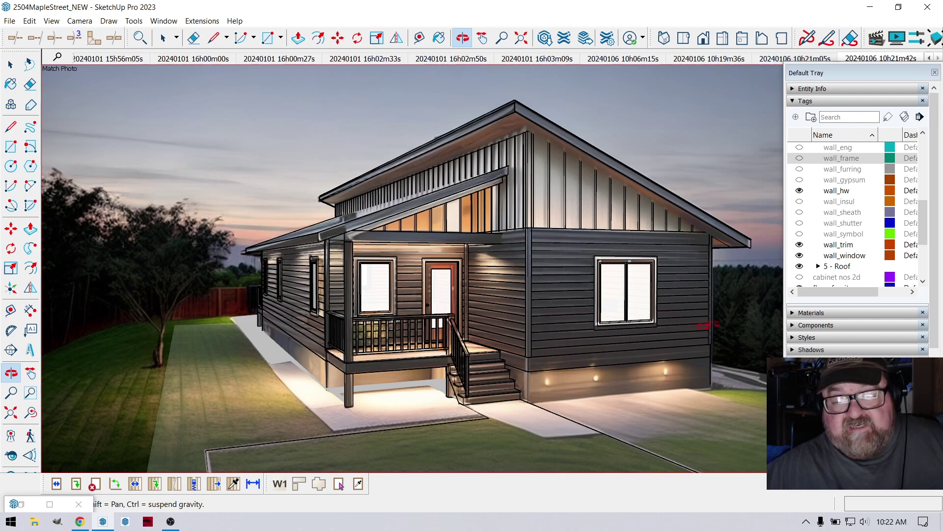
pyautogui.click(378, 59)
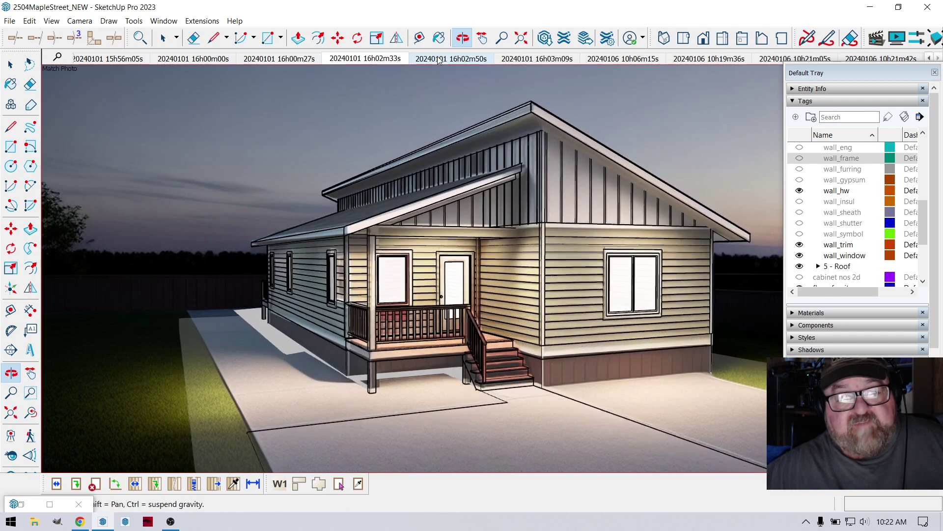
pyautogui.click(442, 58)
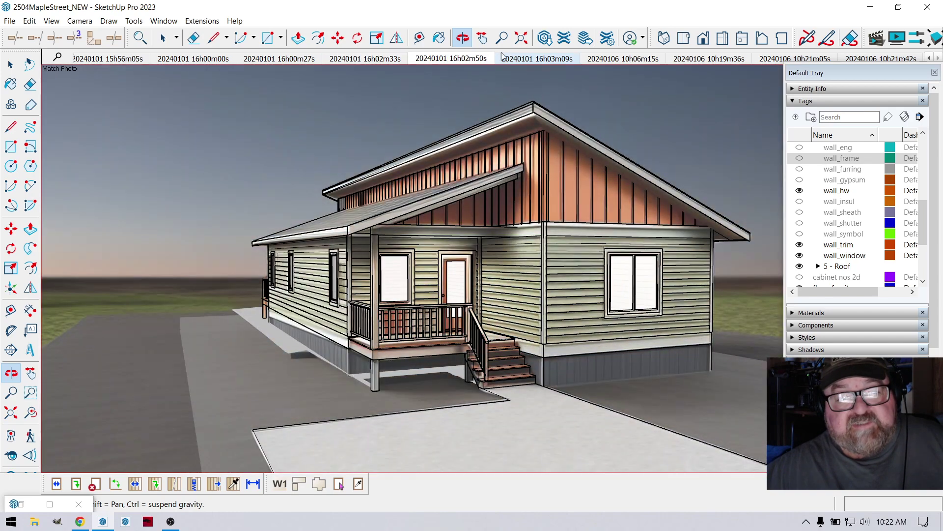
pyautogui.click(547, 58)
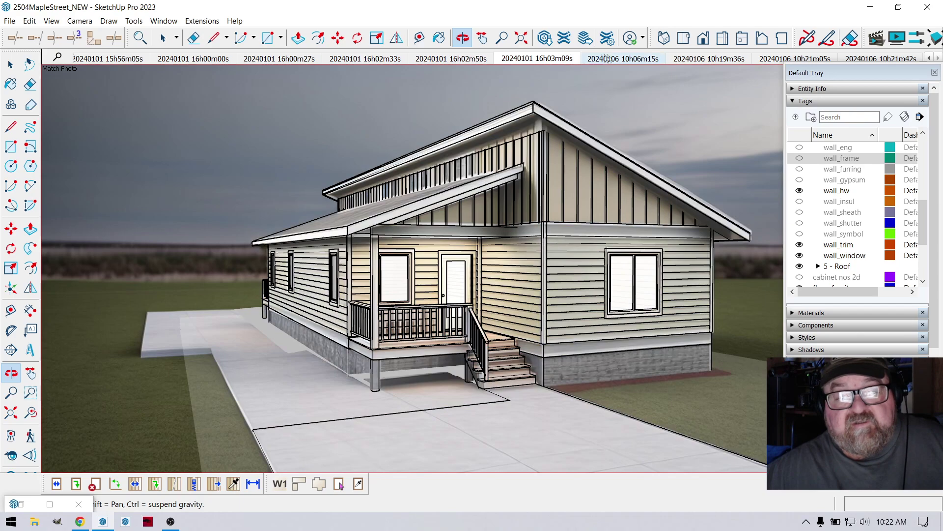
pyautogui.click(709, 59)
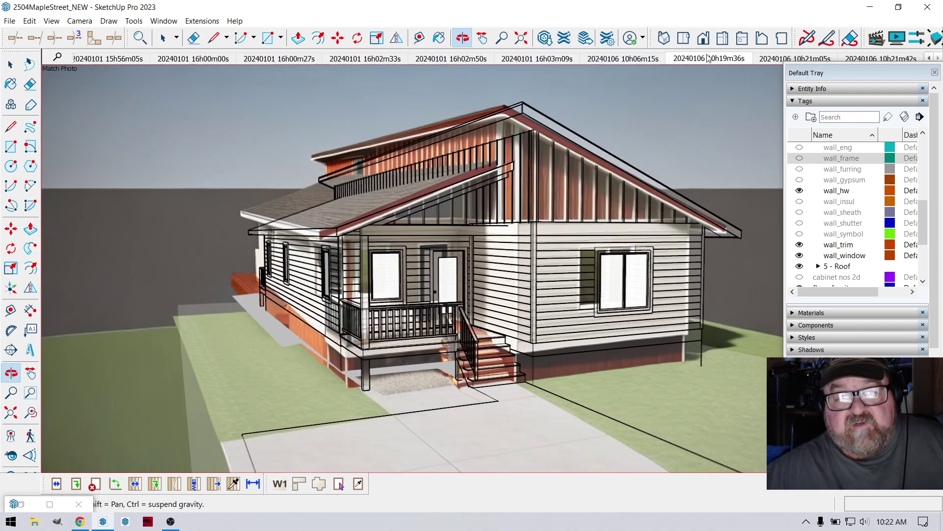
pyautogui.click(773, 59)
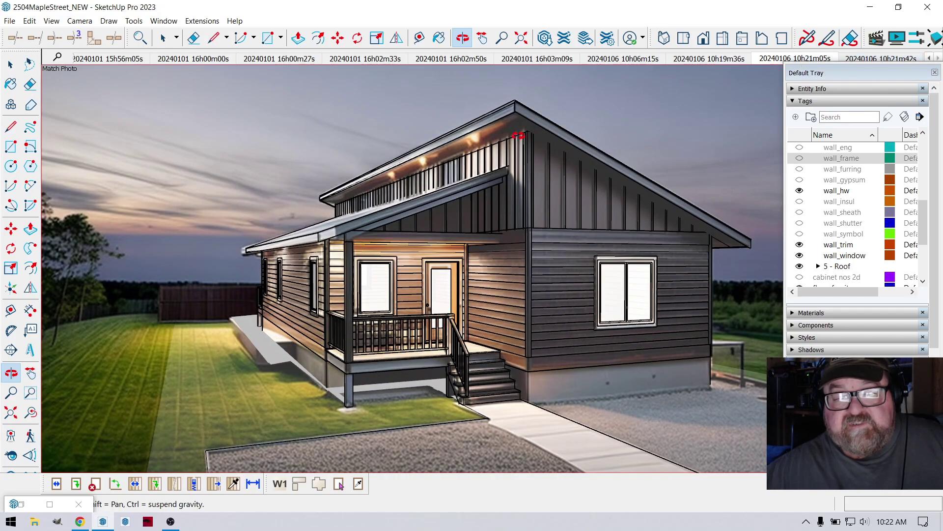
pyautogui.click(896, 59)
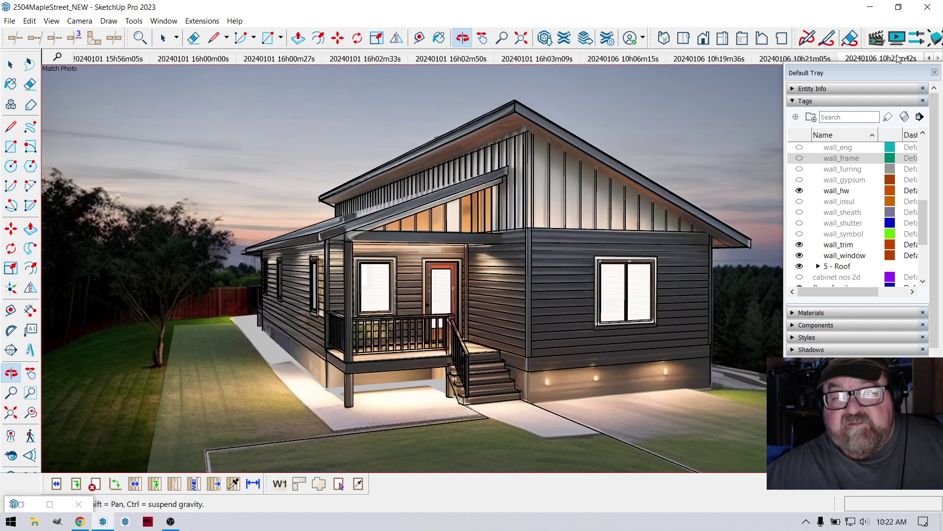
pyautogui.moveTo(886, 82); pyautogui.dragTo(888, 104)
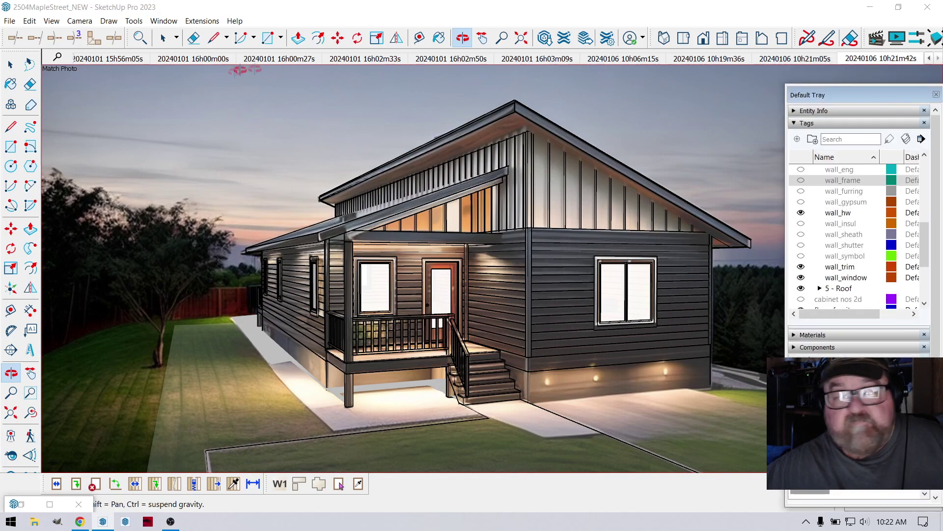
pyautogui.click(88, 59)
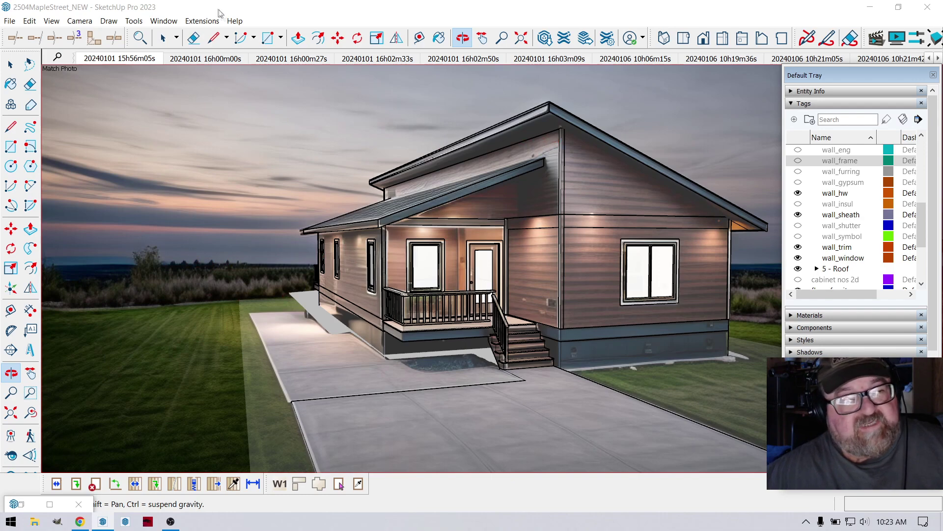
pyautogui.click(206, 21)
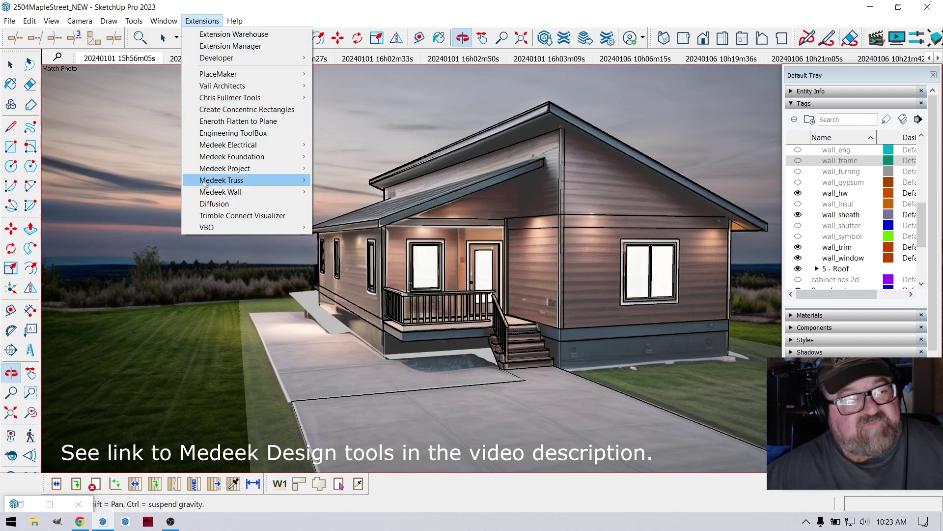
pyautogui.click(317, 13)
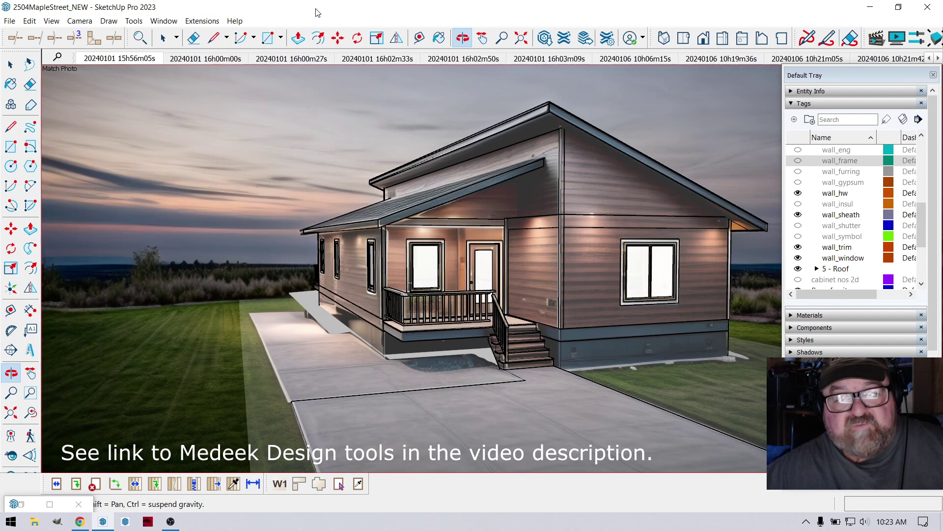